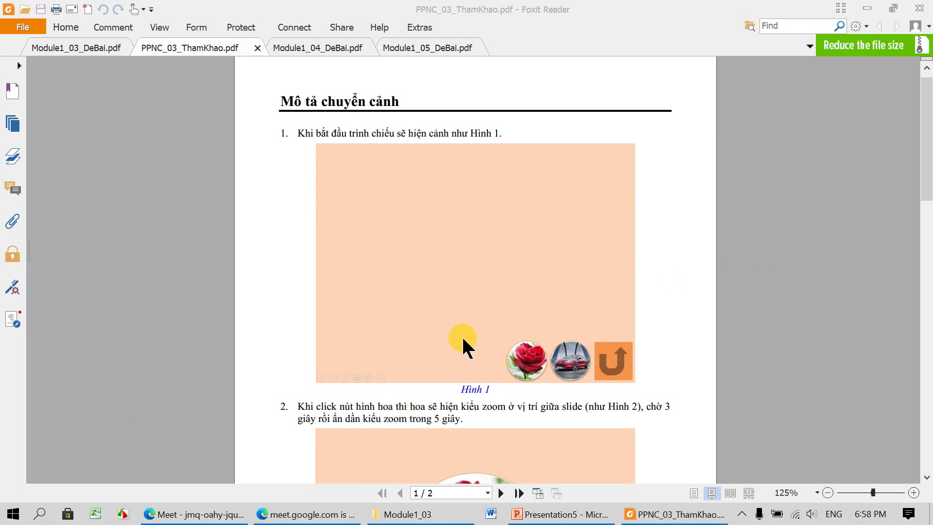
Scroll the reference PDF down to review items 3 and 4, the car zoom and Return button
{"action": "scroll", "coordinate": [464, 343], "scroll_direction": "down", "scroll_amount": 1}
{"action": "scroll", "coordinate": [464, 341], "scroll_direction": "down", "scroll_amount": 2}
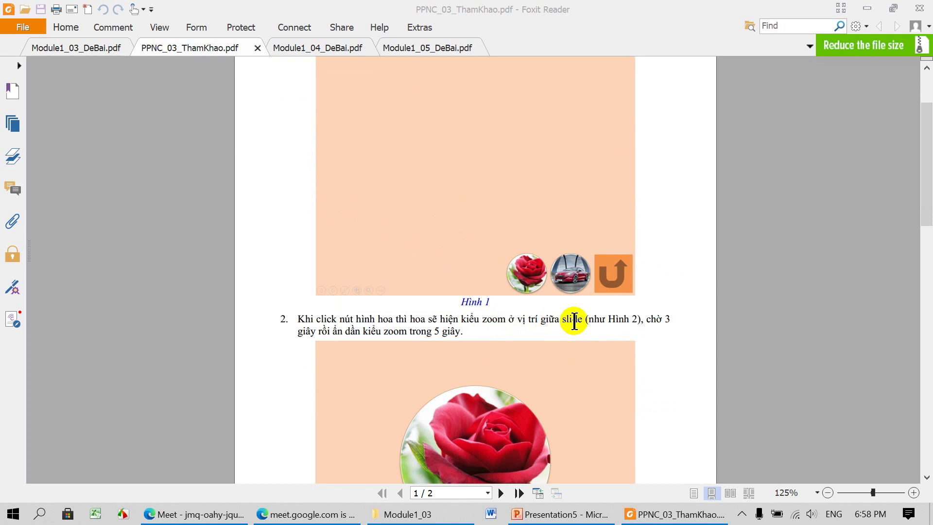
{"action": "scroll", "coordinate": [503, 343], "scroll_direction": "down", "scroll_amount": 4}
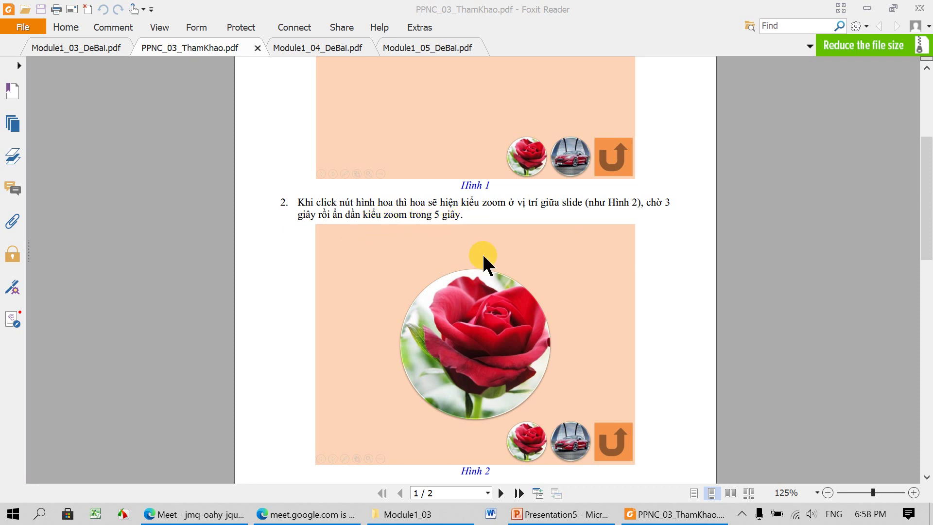
{"action": "scroll", "coordinate": [478, 205], "scroll_direction": "down", "scroll_amount": 2}
{"action": "scroll", "coordinate": [484, 234], "scroll_direction": "down", "scroll_amount": 2}
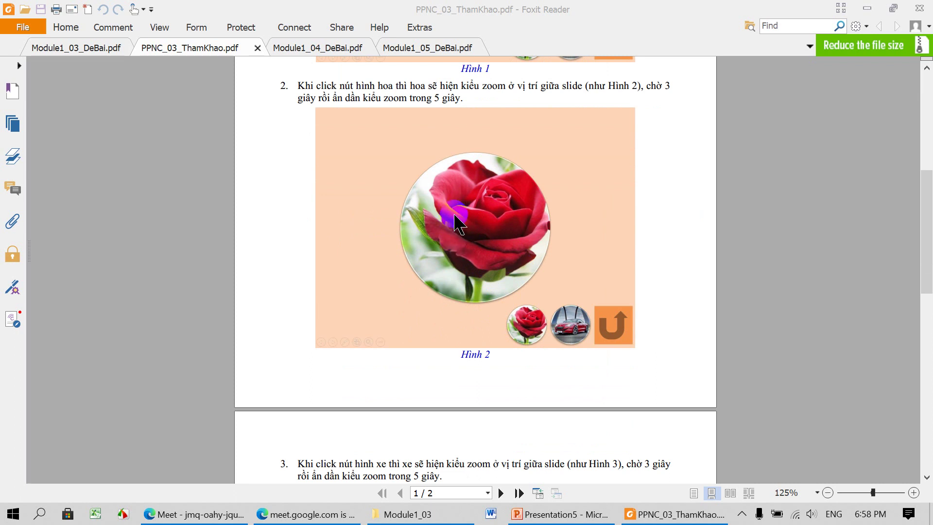
{"action": "scroll", "coordinate": [555, 303], "scroll_direction": "down", "scroll_amount": 3}
{"action": "scroll", "coordinate": [384, 366], "scroll_direction": "down", "scroll_amount": 2}
{"action": "scroll", "coordinate": [408, 292], "scroll_direction": "down", "scroll_amount": 1}
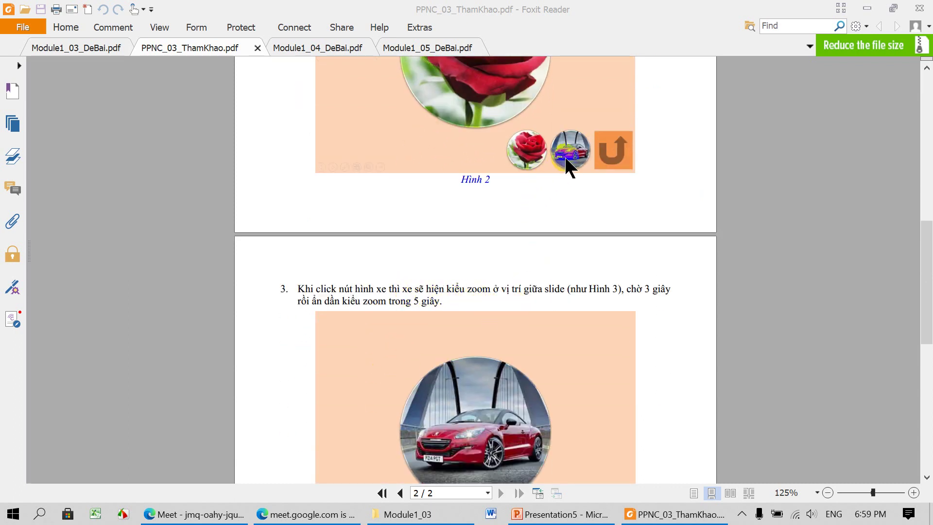
{"action": "scroll", "coordinate": [510, 354], "scroll_direction": "down", "scroll_amount": 2}
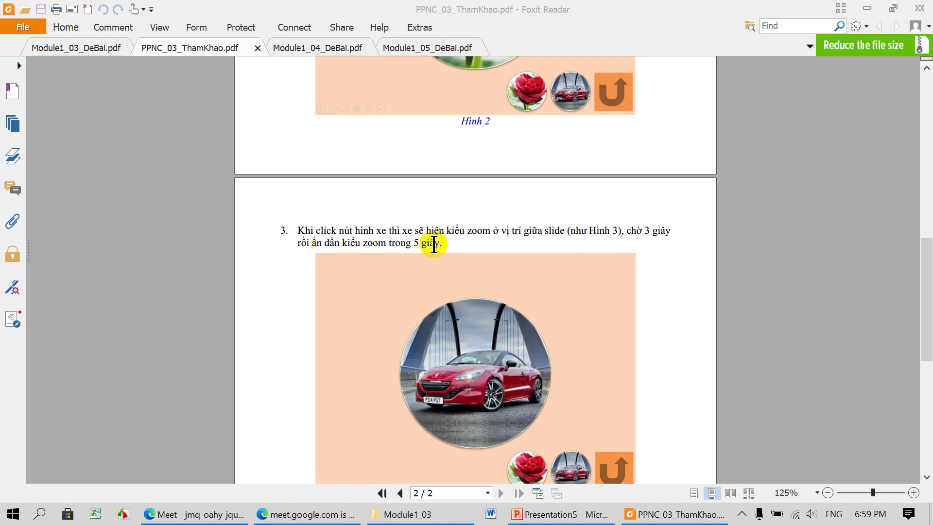
{"action": "scroll", "coordinate": [496, 347], "scroll_direction": "down", "scroll_amount": 3}
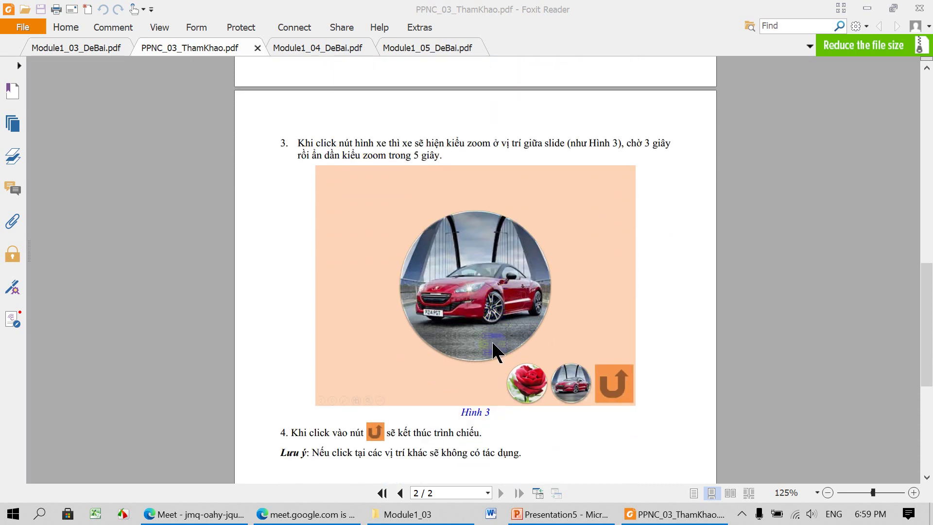
{"action": "scroll", "coordinate": [496, 347], "scroll_direction": "down", "scroll_amount": 1}
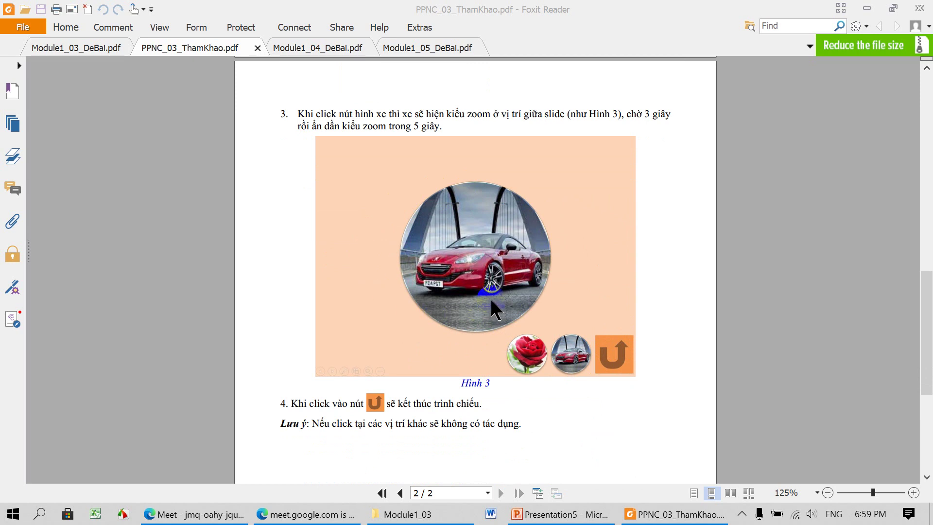
Bring the Presentation5 deck in PowerPoint to the front
{"action": "left_click", "coordinate": [378, 428]}
{"action": "left_click", "coordinate": [581, 185]}
{"action": "left_click", "coordinate": [536, 516]}
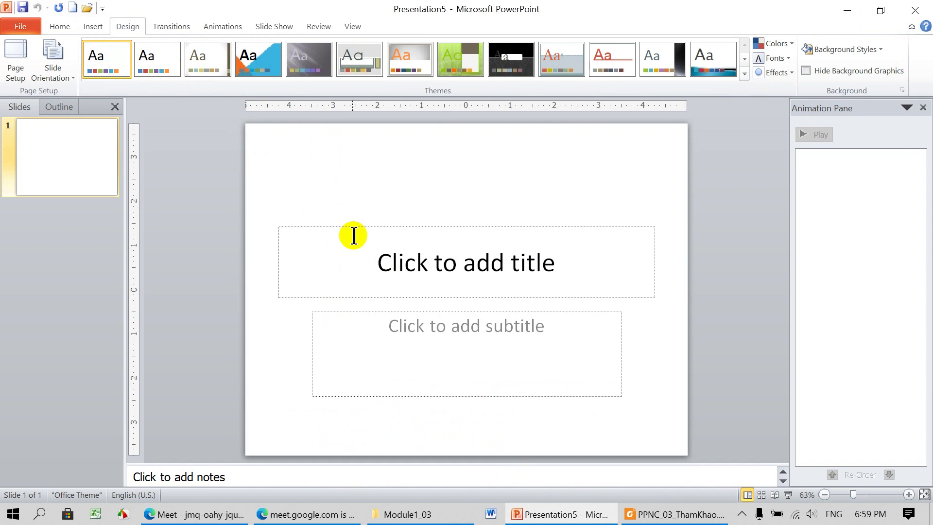
Change slide 1 to the Blank layout
{"action": "left_click", "coordinate": [65, 26]}
{"action": "left_click", "coordinate": [156, 45]}
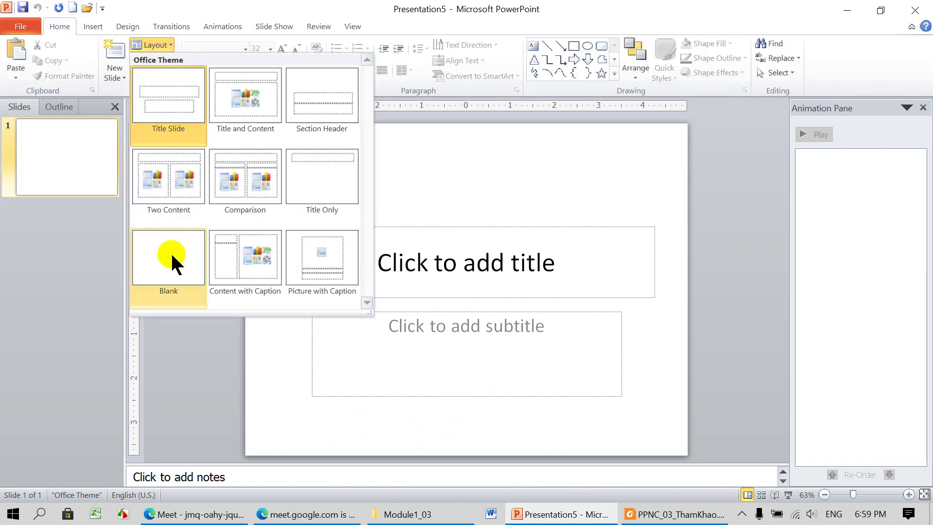
{"action": "left_click", "coordinate": [170, 249]}
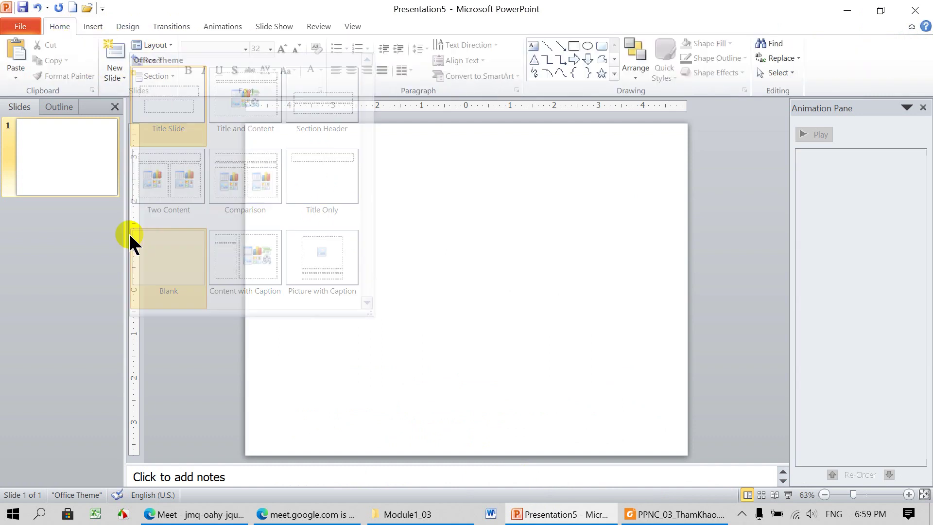
Fill the slide background with a solid peach colour
{"action": "left_click", "coordinate": [125, 27]}
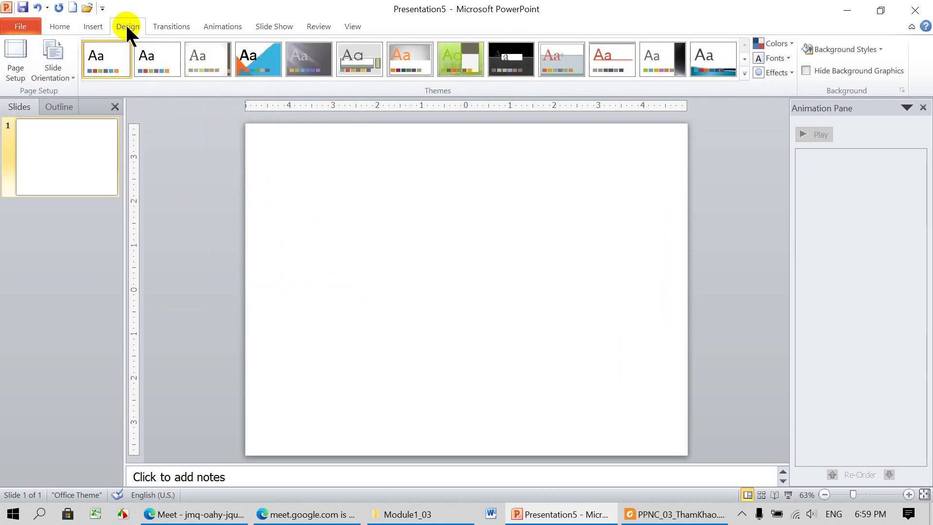
{"action": "left_click", "coordinate": [881, 49]}
{"action": "left_click", "coordinate": [773, 197]}
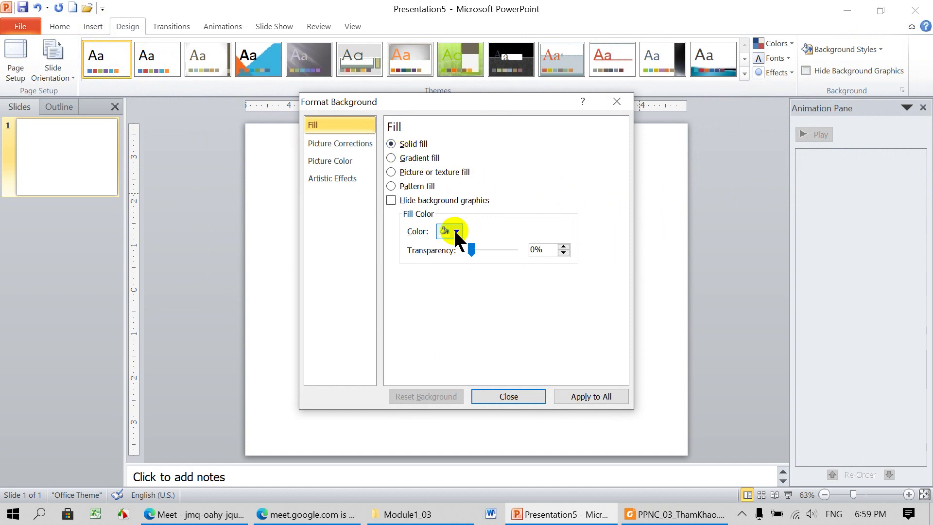
{"action": "left_click", "coordinate": [455, 232]}
{"action": "left_click", "coordinate": [540, 294]}
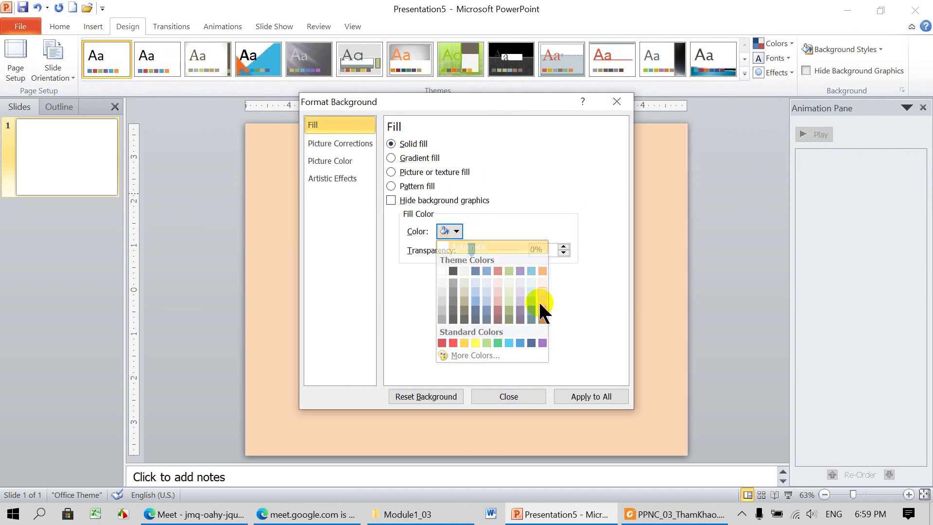
{"action": "left_click", "coordinate": [518, 395]}
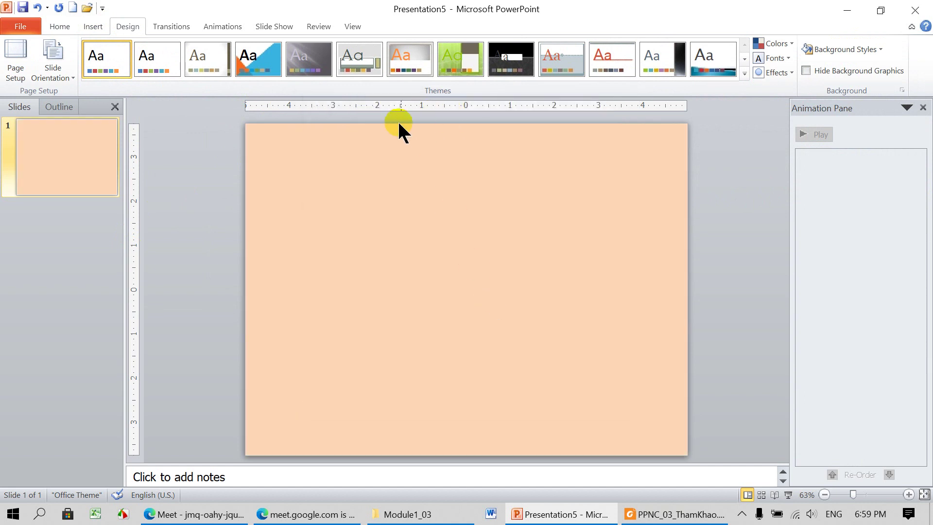
{"action": "left_click", "coordinate": [92, 26]}
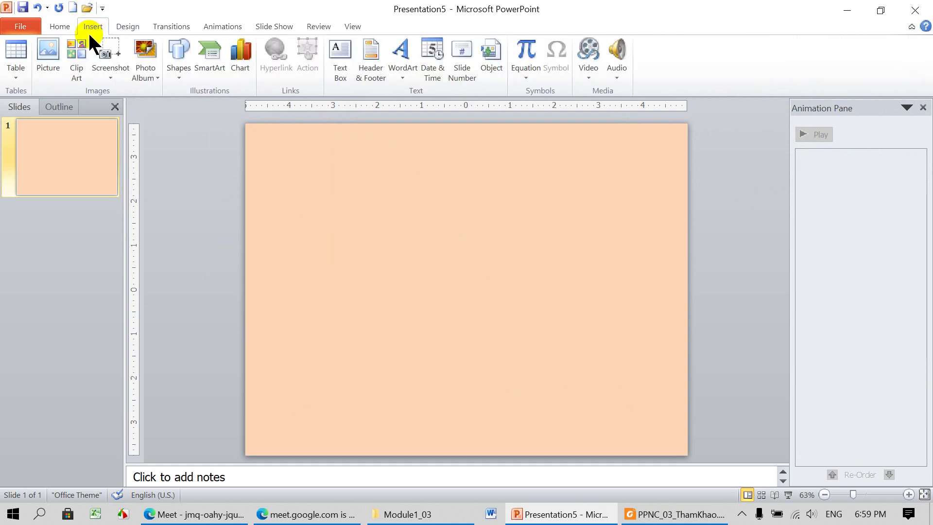
Insert the HoaHong.jpg rose and XeHoi.jpg car pictures onto the slide
{"action": "left_click", "coordinate": [45, 51]}
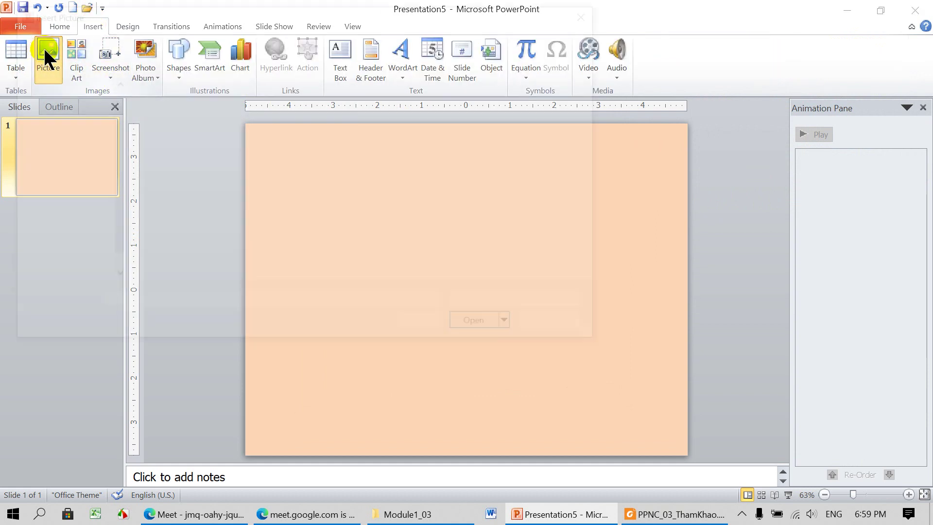
{"action": "left_click", "coordinate": [170, 117]}
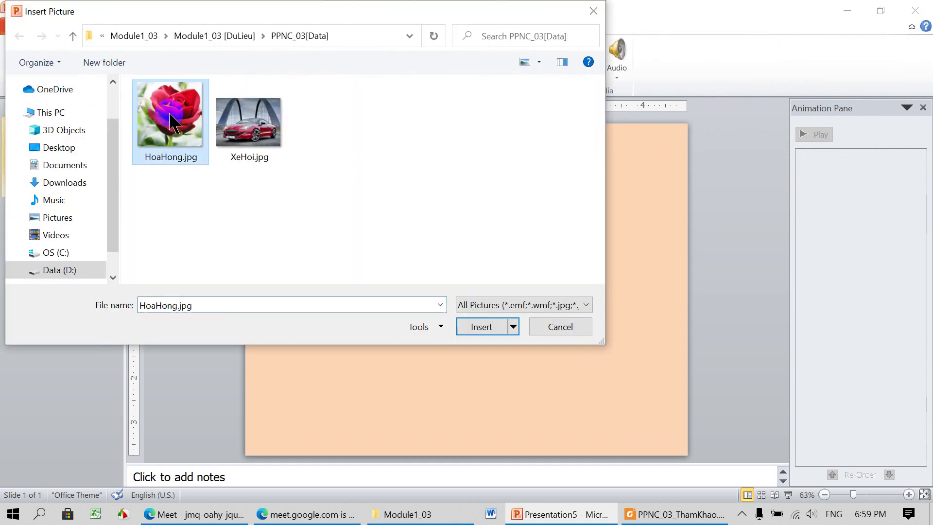
{"action": "left_click", "coordinate": [282, 144], "text": "ctrl"}
{"action": "left_click", "coordinate": [481, 327]}
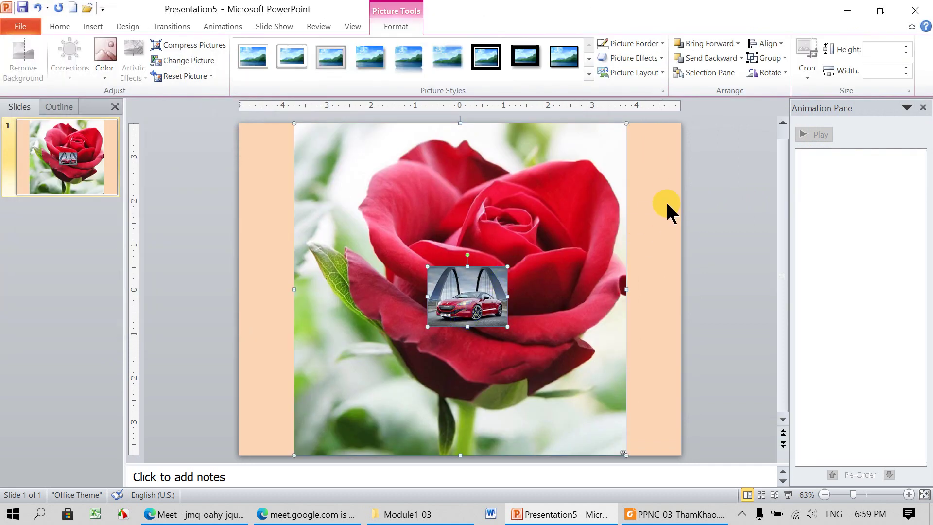
Shrink the rose to about 4 inches, place it left of the car, and select both pictures
{"action": "left_click", "coordinate": [657, 165]}
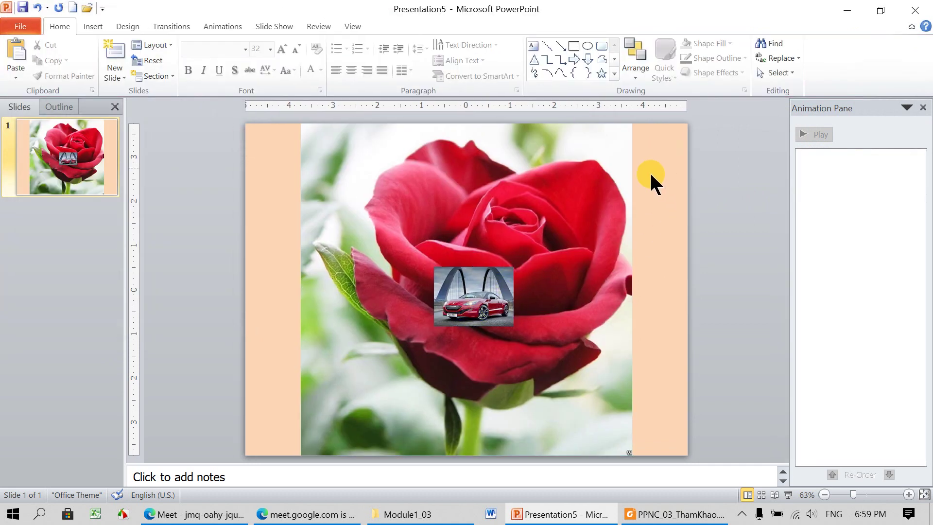
{"action": "left_click_drag", "start_coordinate": [486, 295], "coordinate": [692, 297]}
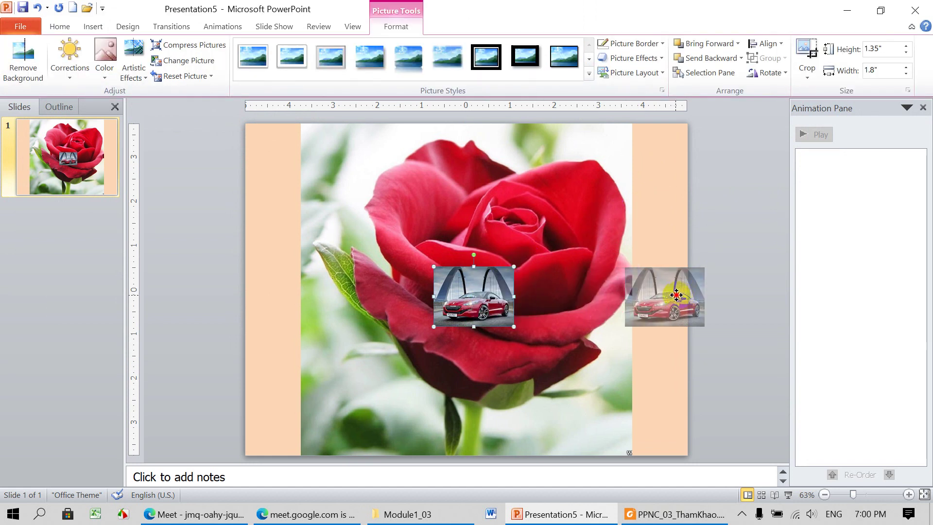
{"action": "left_click", "coordinate": [553, 273]}
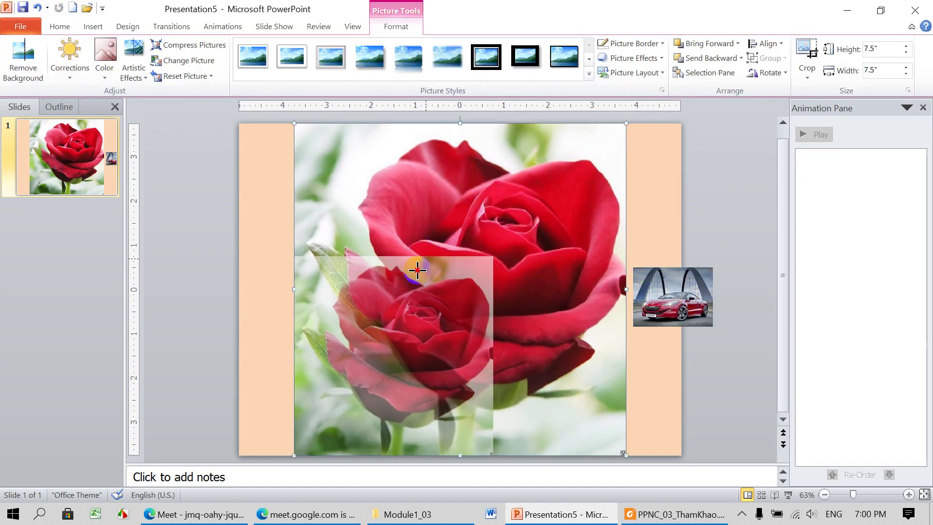
{"action": "left_click_drag", "start_coordinate": [626, 124], "coordinate": [479, 271]}
{"action": "left_click_drag", "start_coordinate": [389, 307], "coordinate": [374, 227]}
{"action": "left_click_drag", "start_coordinate": [641, 291], "coordinate": [535, 265]}
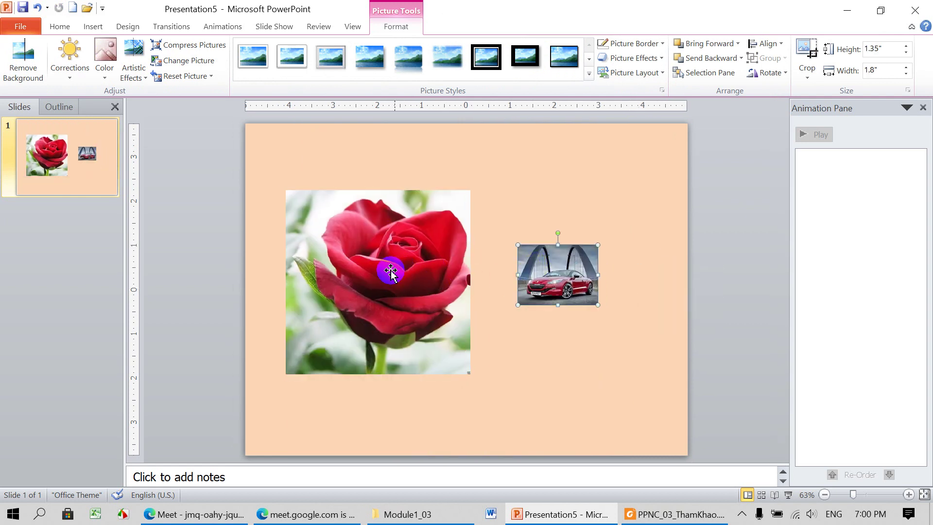
{"action": "left_click", "coordinate": [374, 271], "text": "shift"}
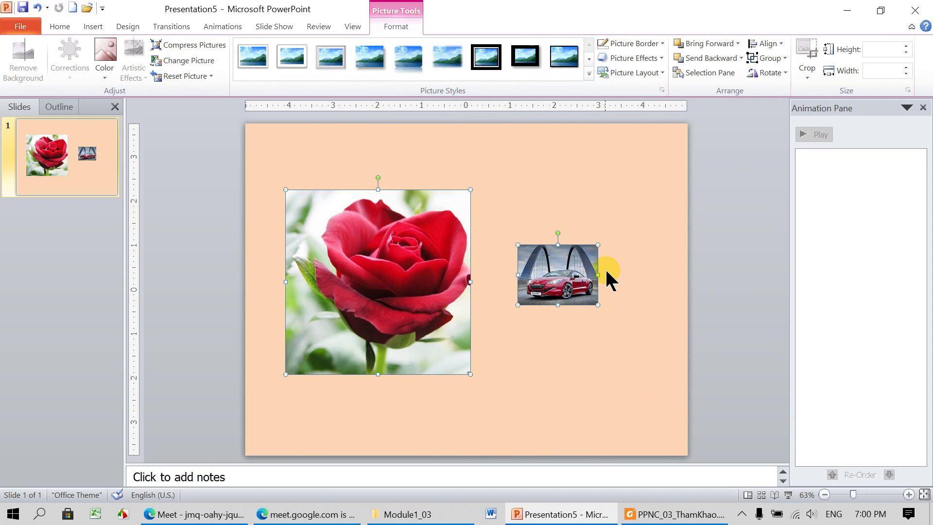
{"action": "left_click", "coordinate": [908, 90]}
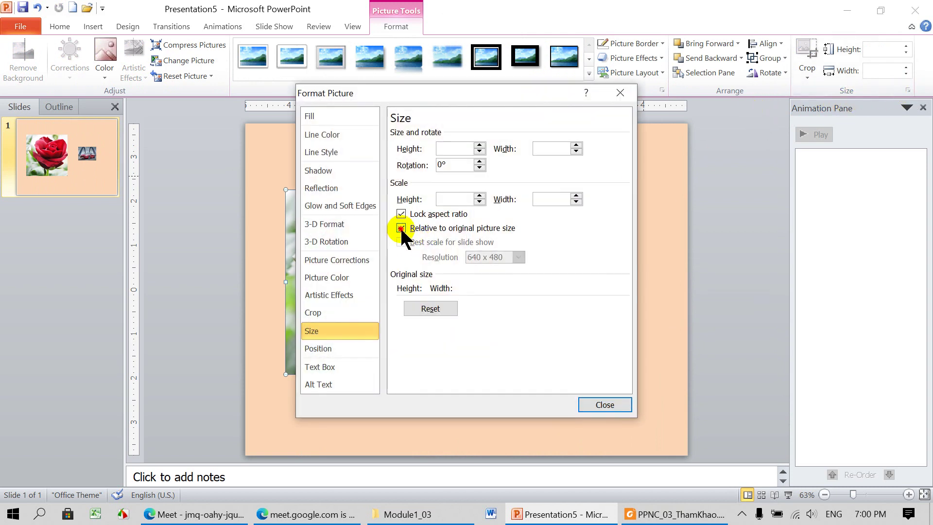
Unlock the aspect ratio and size both pictures to 2" high by 2" wide
{"action": "left_click", "coordinate": [401, 215]}
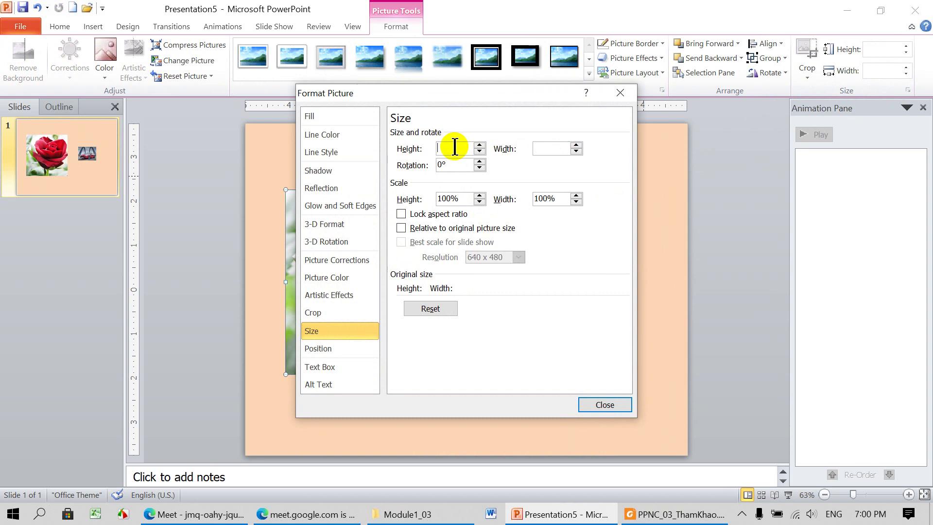
{"action": "type", "text": "4"}
{"action": "left_click_drag", "start_coordinate": [455, 148], "coordinate": [416, 149]}
{"action": "type", "text": "1"}
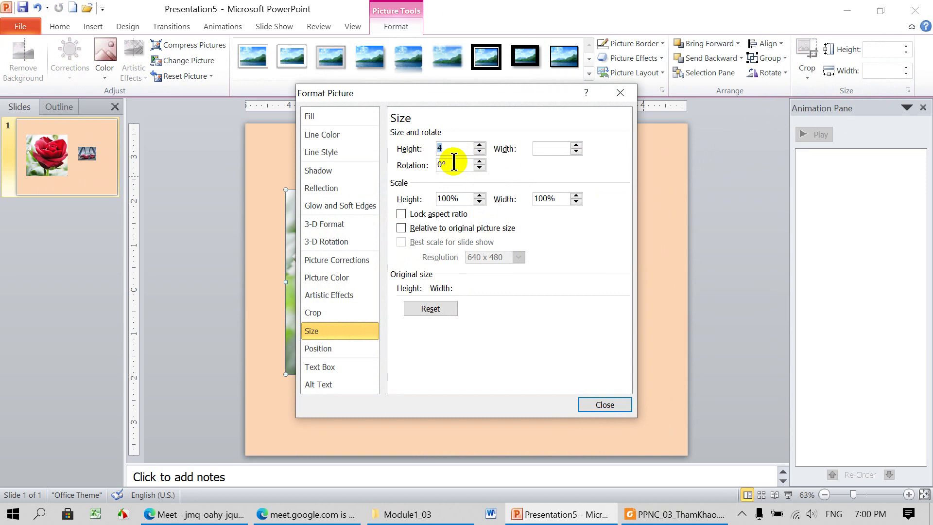
{"action": "left_click", "coordinate": [538, 147]}
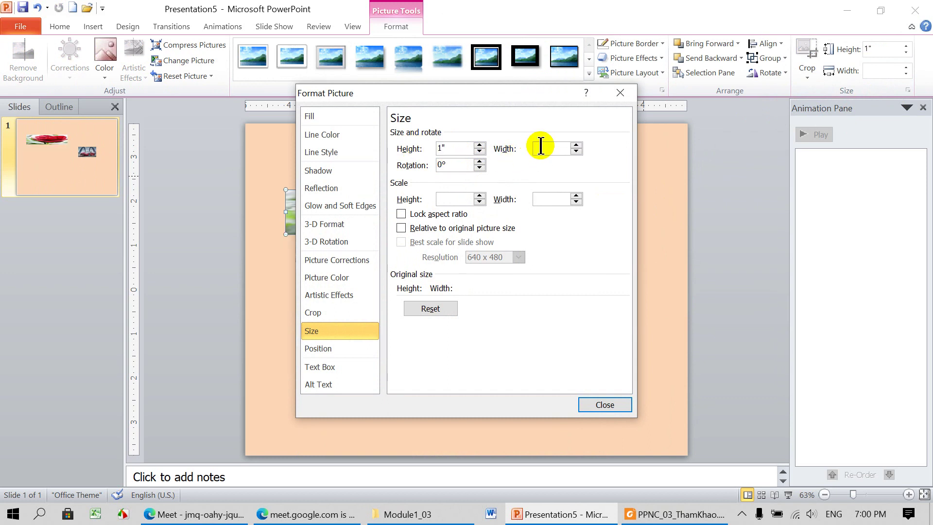
{"action": "type", "text": "1"}
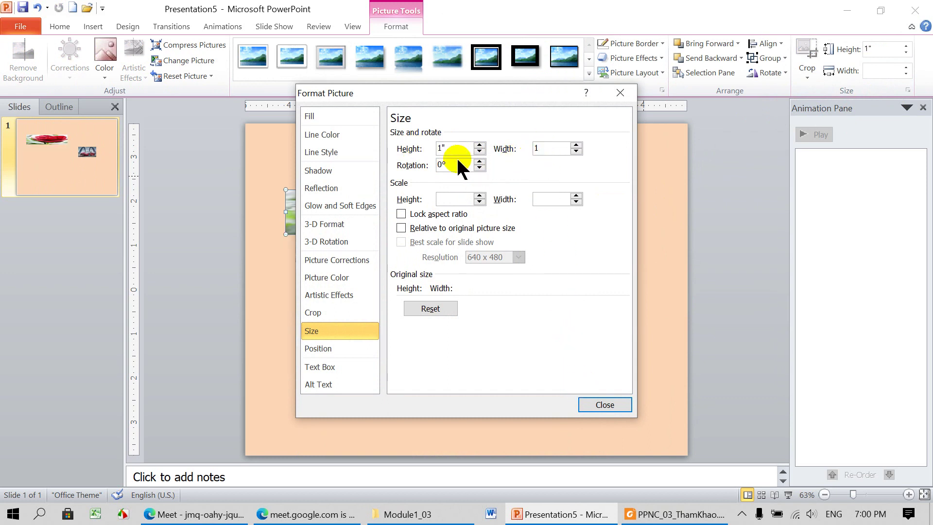
{"action": "left_click_drag", "start_coordinate": [457, 148], "coordinate": [411, 150]}
{"action": "type", "text": "2"}
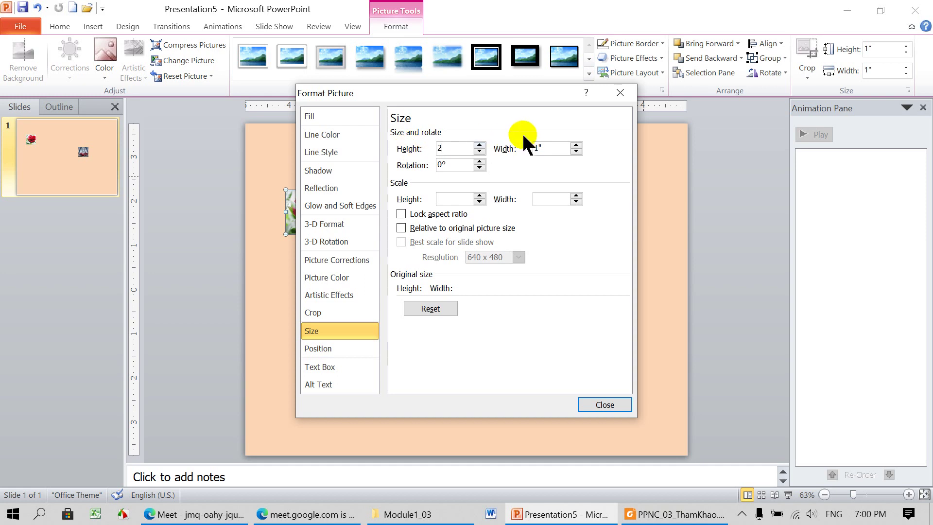
{"action": "left_click_drag", "start_coordinate": [546, 148], "coordinate": [511, 153]}
{"action": "type", "text": "2"}
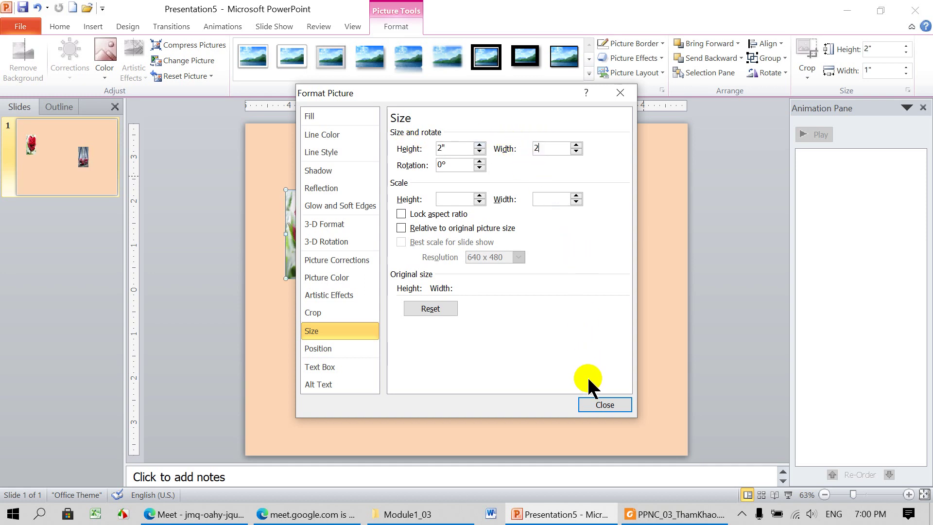
{"action": "left_click", "coordinate": [596, 402]}
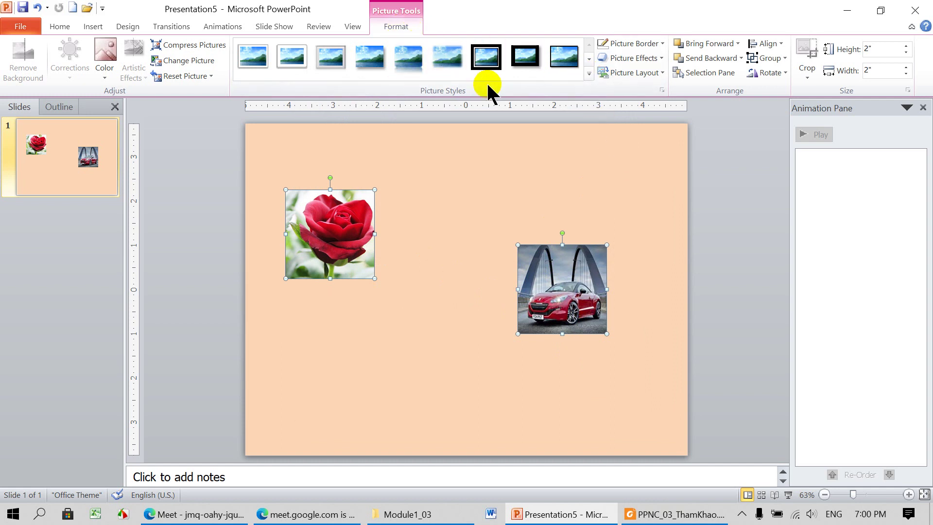
Apply the Soft Edge Oval picture style to both pictures
{"action": "left_click", "coordinate": [588, 73]}
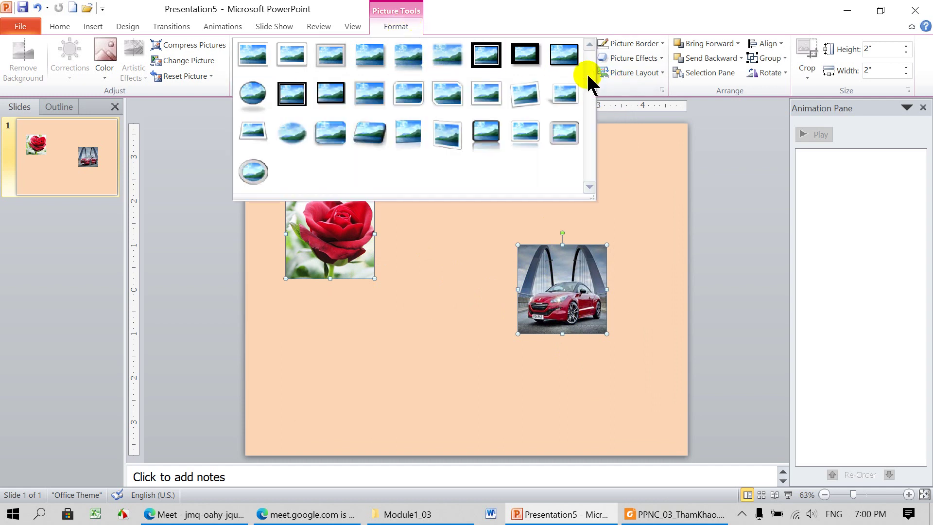
{"action": "left_click", "coordinate": [294, 132]}
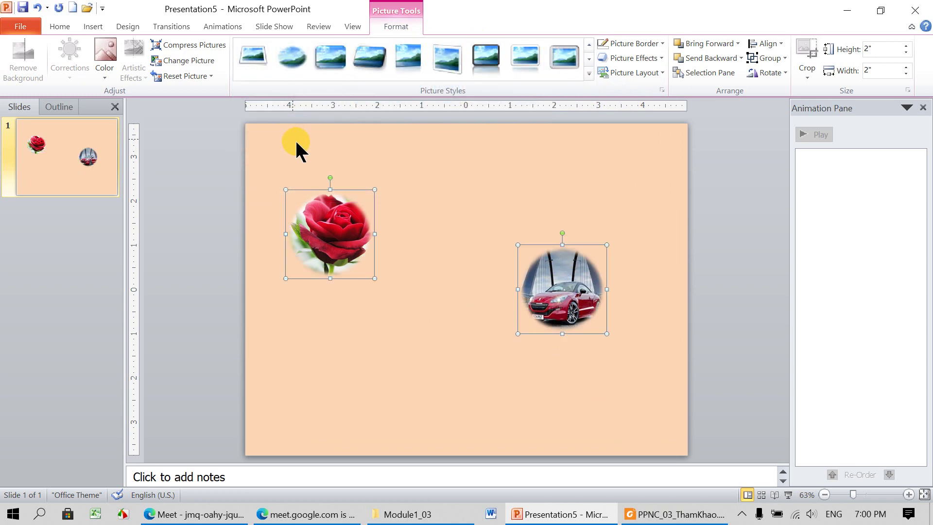
{"action": "left_click", "coordinate": [663, 514]}
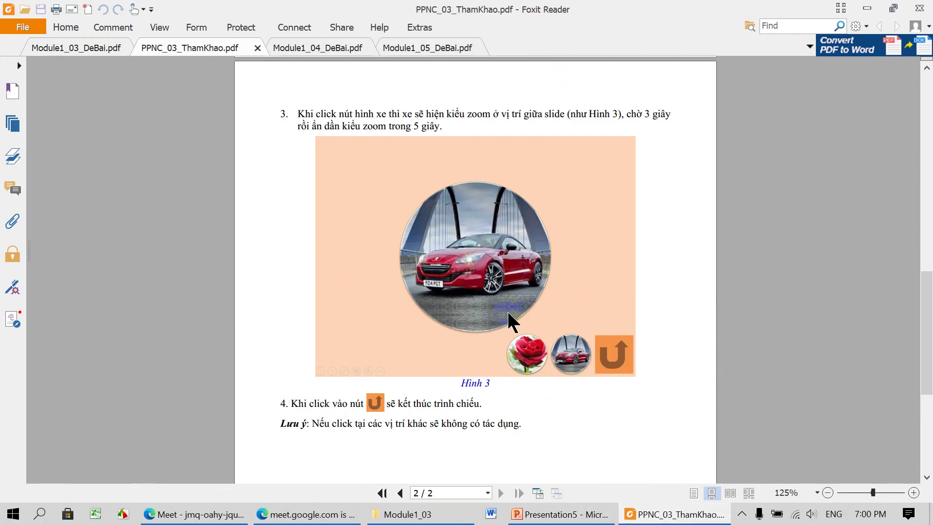
{"action": "left_click", "coordinate": [567, 513]}
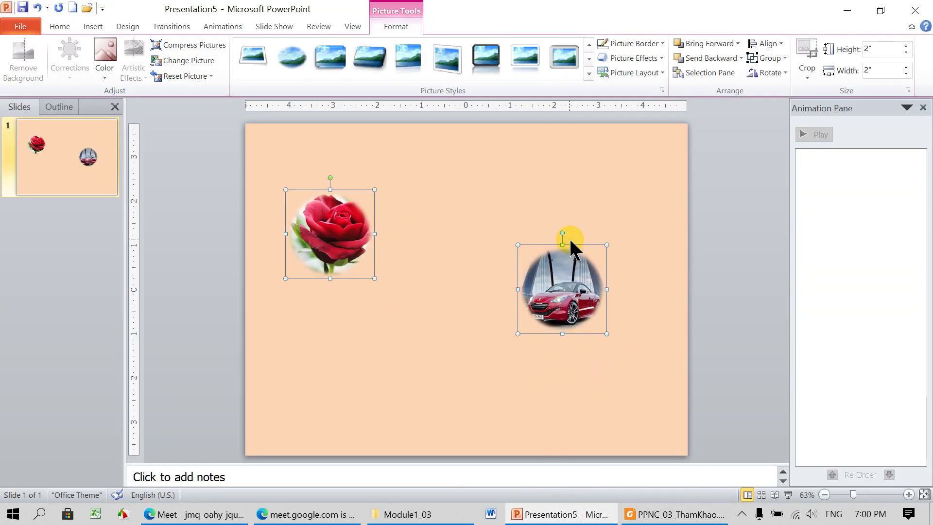
Apply a Preset bevel effect to both round pictures
{"action": "left_click", "coordinate": [662, 59]}
{"action": "mouse_move", "coordinate": [640, 82]}
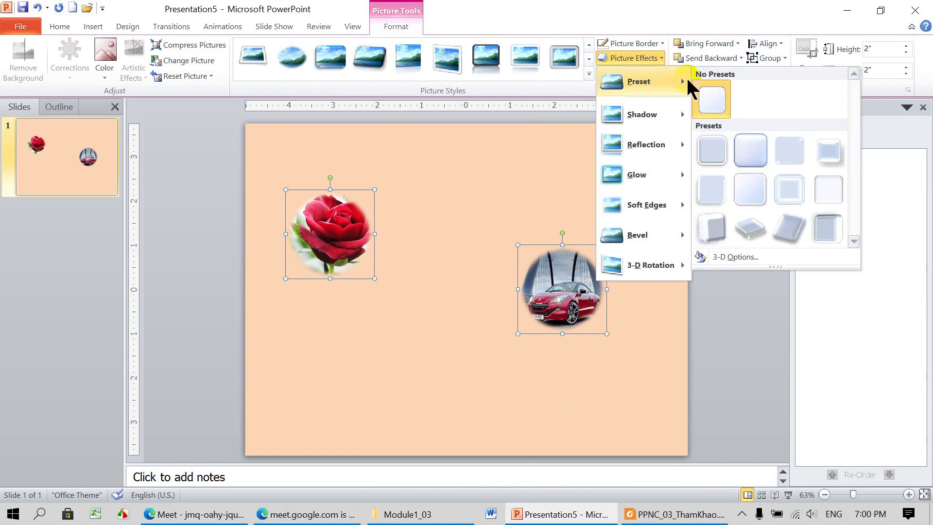
{"action": "left_click", "coordinate": [751, 191]}
{"action": "left_click", "coordinate": [513, 173]}
Move the rose and car to the lower right and shrink them to 1.5-inch buttons
{"action": "left_click_drag", "start_coordinate": [350, 245], "coordinate": [522, 401]}
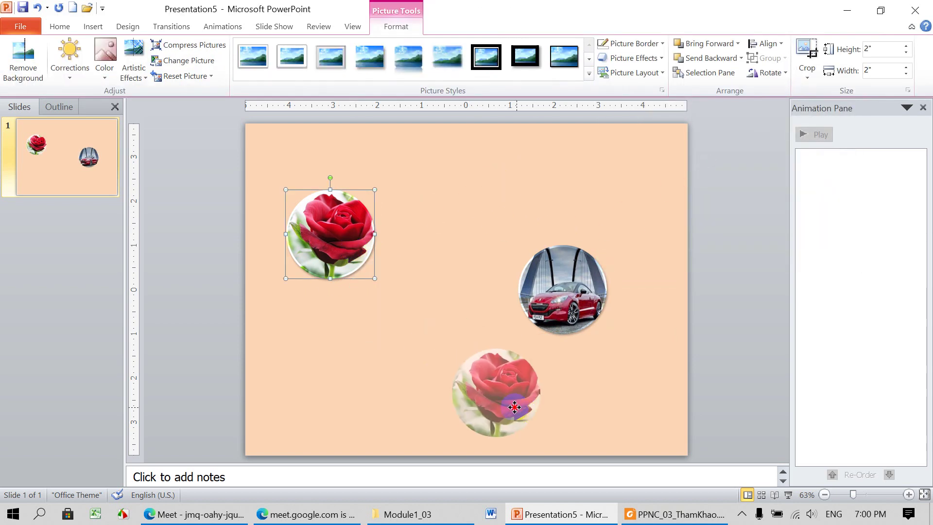
{"action": "left_click_drag", "start_coordinate": [578, 312], "coordinate": [609, 419]}
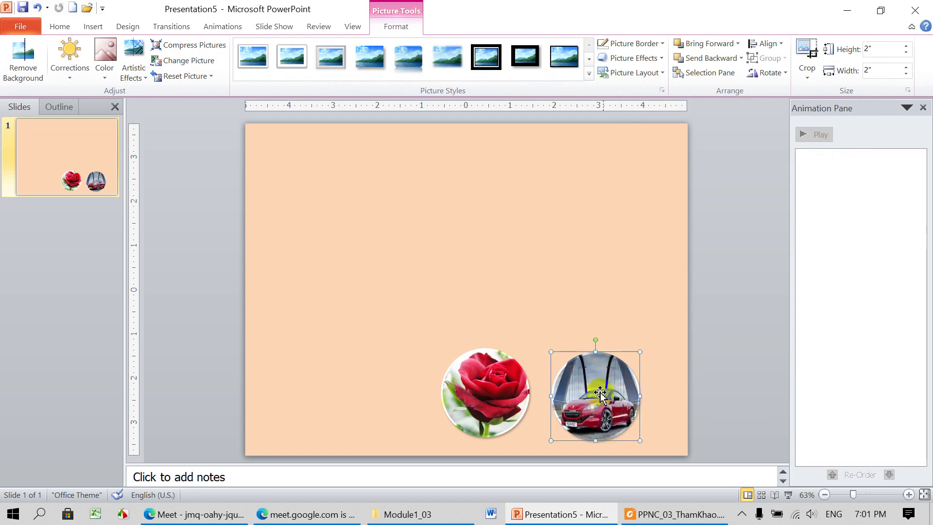
{"action": "left_click", "coordinate": [494, 390], "text": "shift"}
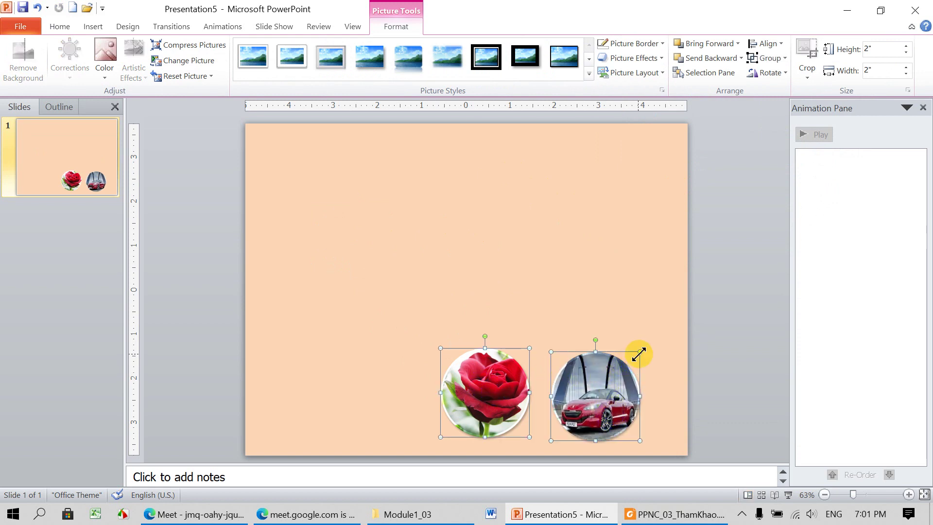
{"action": "mouse_move", "coordinate": [640, 354]}
{"action": "left_mouse_down"}
{"action": "mouse_move", "coordinate": [608, 376]}
{"action": "mouse_move", "coordinate": [629, 374]}
{"action": "left_mouse_up"}
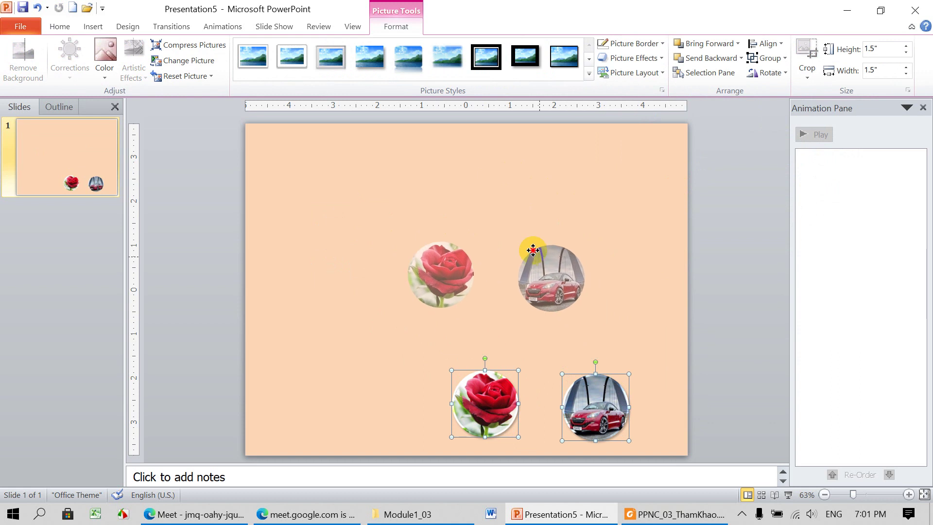
Duplicate both buttons above, enlarge the copies to 3.83 inches, rose left and car beside it
{"action": "left_click_drag", "start_coordinate": [590, 395], "coordinate": [502, 233]}
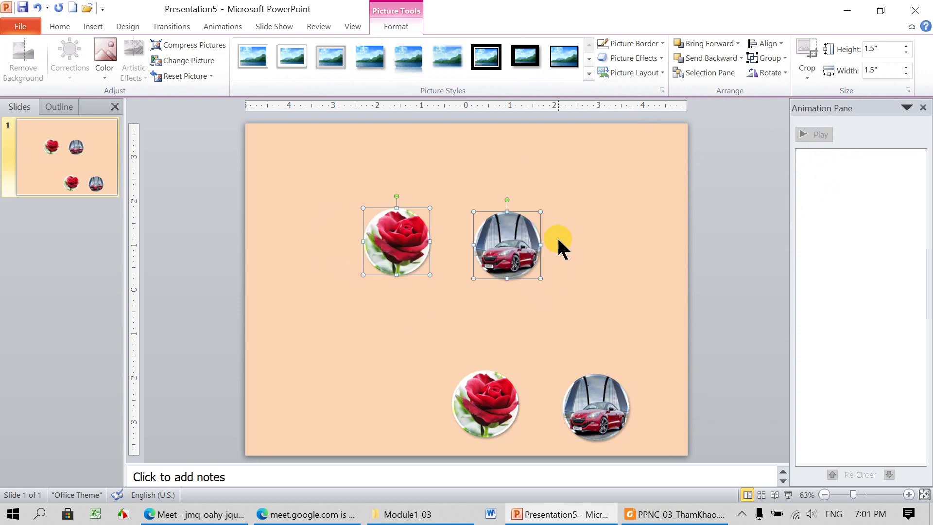
{"action": "left_click_drag", "start_coordinate": [557, 203], "coordinate": [643, 172]}
{"action": "left_click", "coordinate": [427, 298]}
{"action": "left_click", "coordinate": [364, 256]}
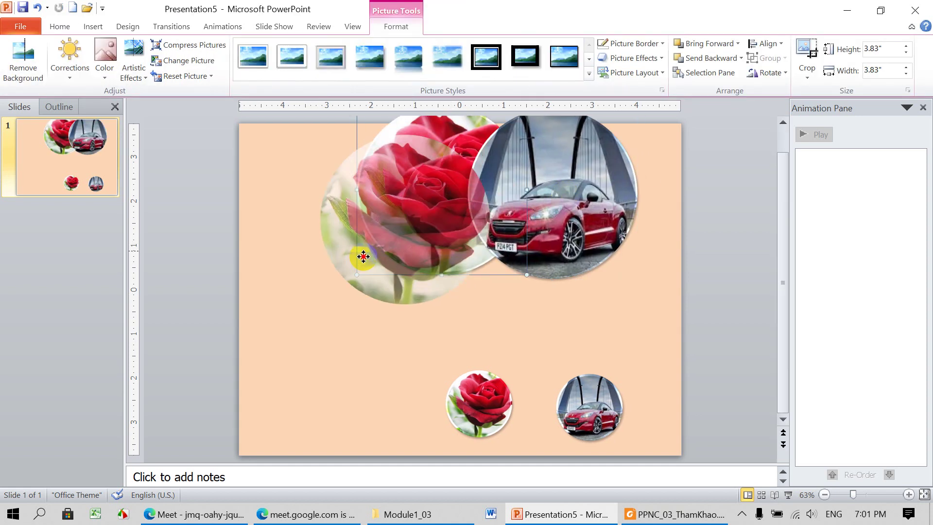
{"action": "left_click_drag", "start_coordinate": [364, 256], "coordinate": [321, 282]}
{"action": "left_click_drag", "start_coordinate": [508, 265], "coordinate": [516, 303]}
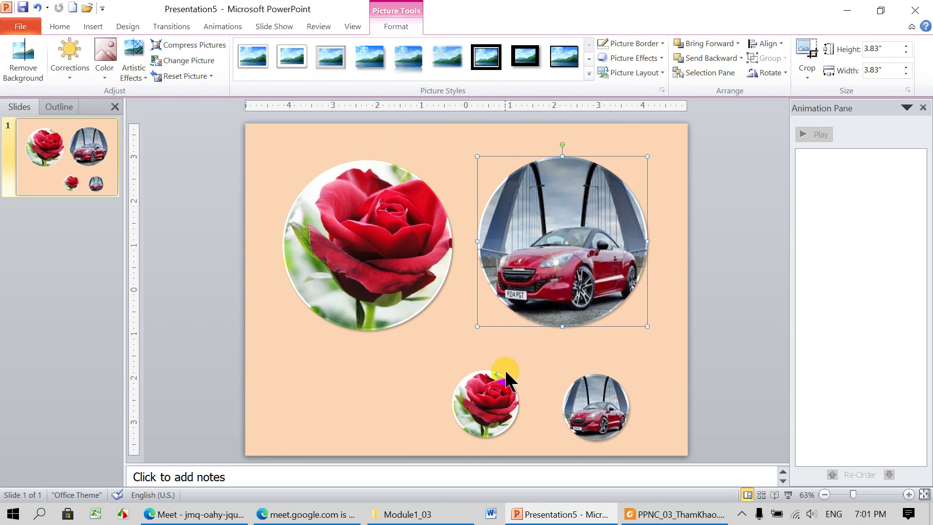
Scroll the reference PDF back up to Hình 1 on page 1, then return to Presentation5
{"action": "left_click", "coordinate": [674, 515]}
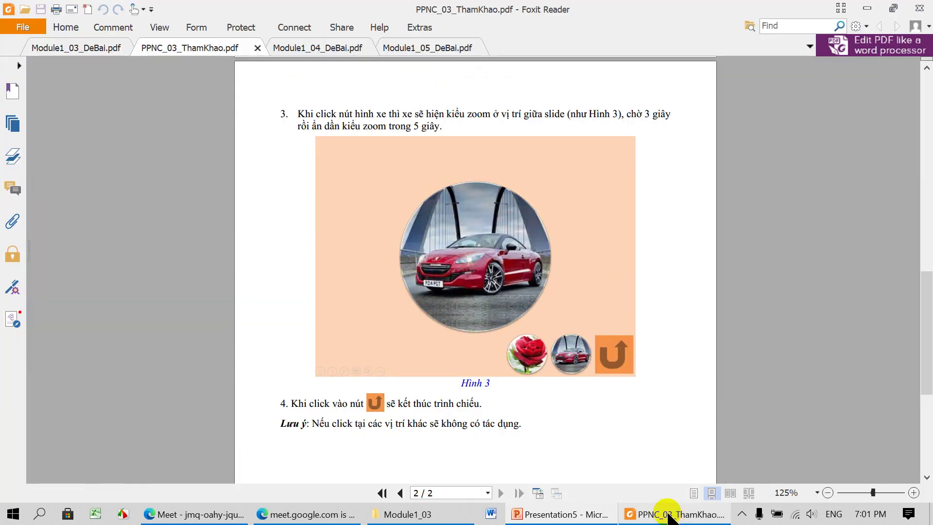
{"action": "scroll", "coordinate": [585, 331], "scroll_direction": "up", "scroll_amount": 4}
{"action": "scroll", "coordinate": [585, 326], "scroll_direction": "up", "scroll_amount": 3}
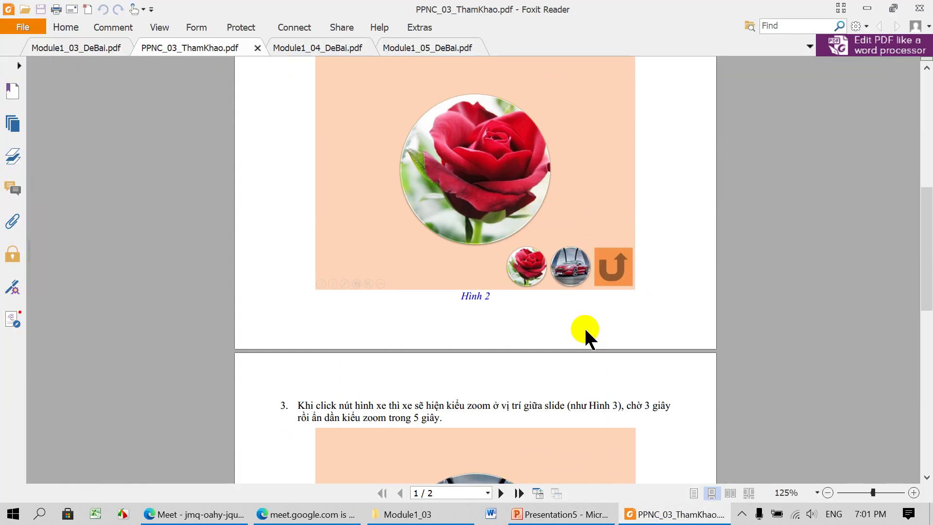
{"action": "scroll", "coordinate": [582, 328], "scroll_direction": "up", "scroll_amount": 2}
{"action": "scroll", "coordinate": [559, 323], "scroll_direction": "up", "scroll_amount": 2}
{"action": "scroll", "coordinate": [527, 340], "scroll_direction": "up", "scroll_amount": 3}
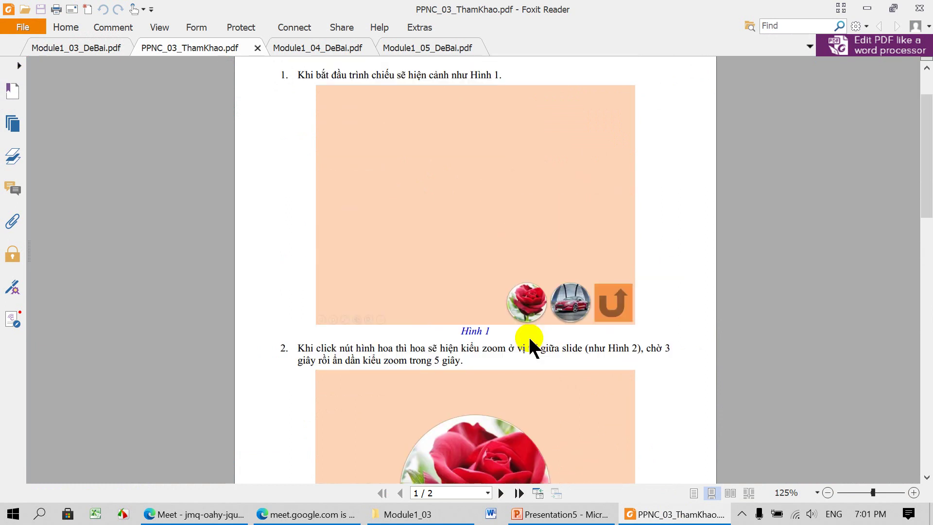
{"action": "scroll", "coordinate": [526, 336], "scroll_direction": "up", "scroll_amount": 2}
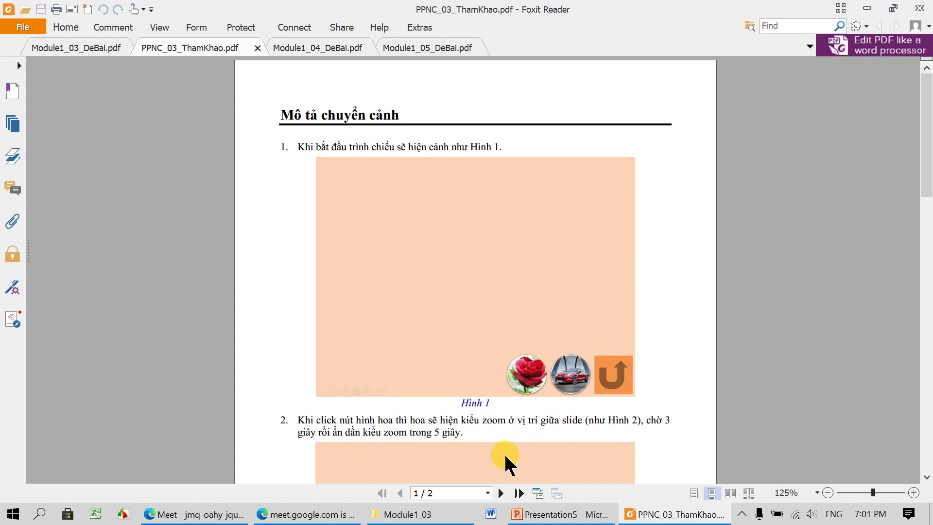
{"action": "left_click", "coordinate": [554, 516]}
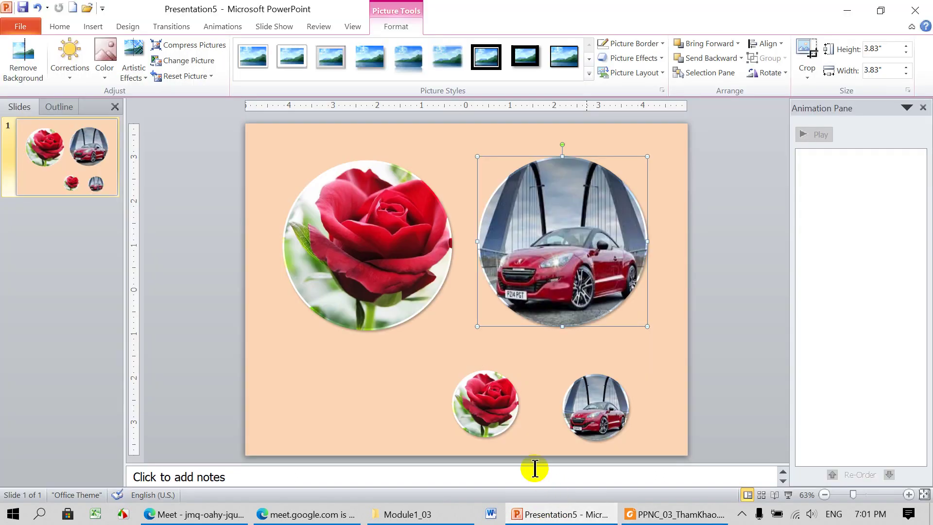
Give the large rose picture a Zoom entrance animation
{"action": "left_click", "coordinate": [394, 282]}
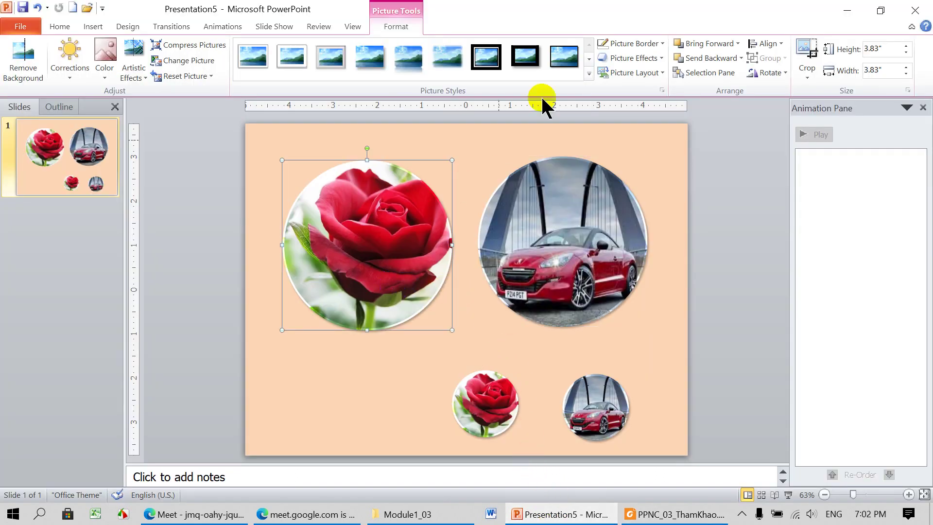
{"action": "left_click", "coordinate": [222, 23]}
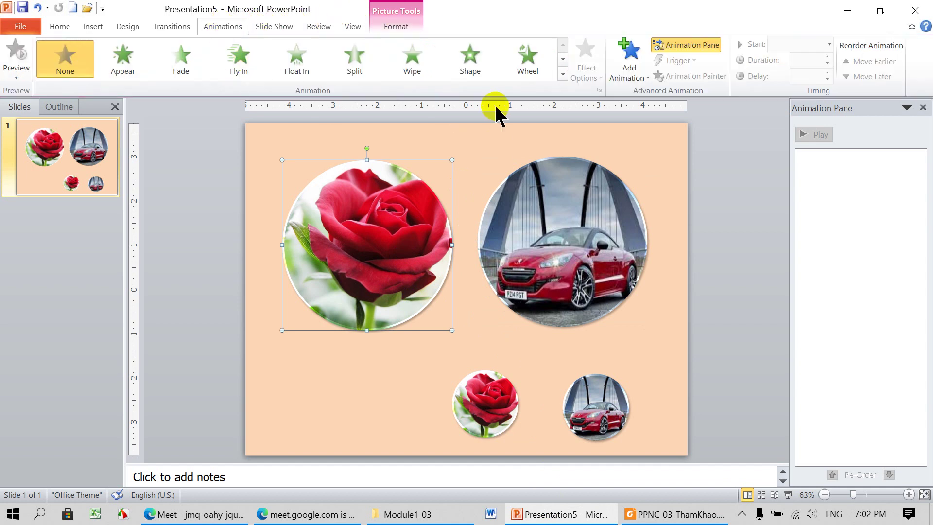
{"action": "left_click", "coordinate": [563, 73]}
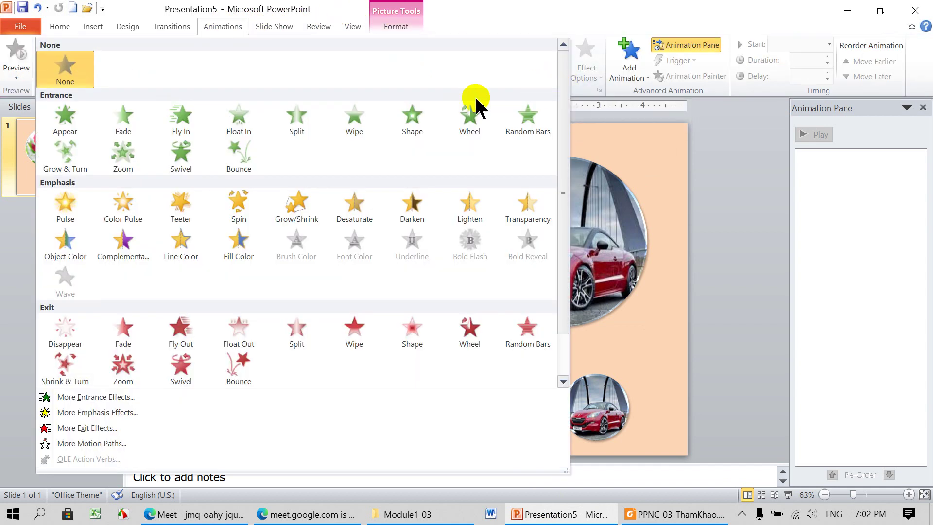
{"action": "left_click", "coordinate": [123, 153]}
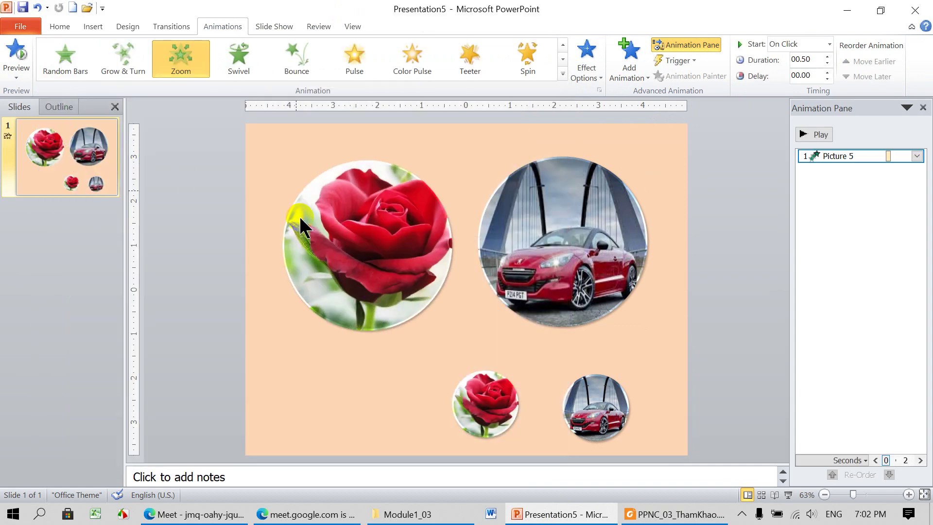
After checking the PDF, open the context menu of the rose's Picture 5 animation entry
{"action": "left_click", "coordinate": [648, 519]}
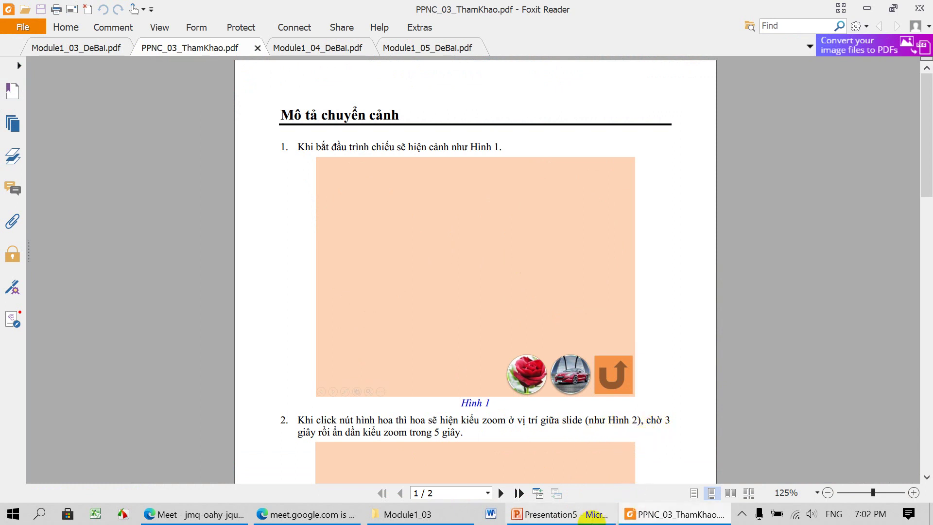
{"action": "left_click", "coordinate": [563, 518]}
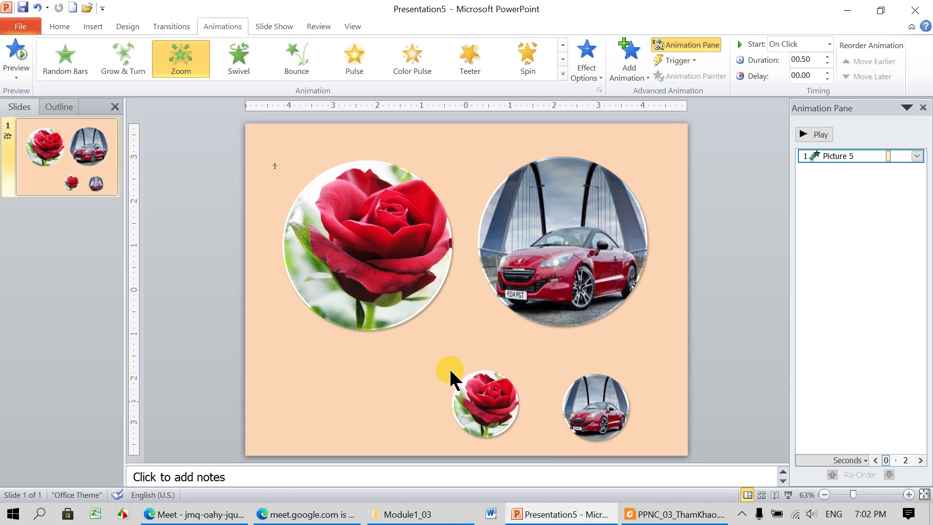
{"action": "left_click", "coordinate": [349, 274]}
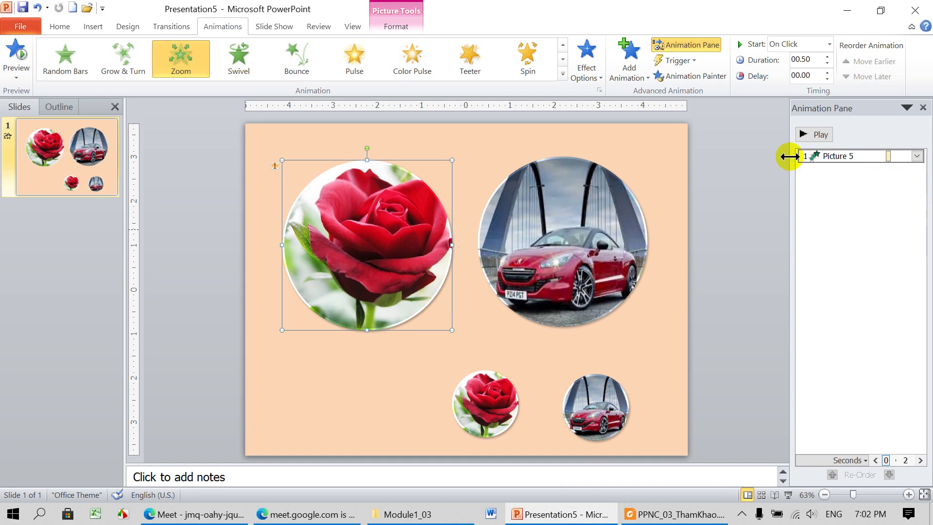
{"action": "right_click", "coordinate": [829, 155]}
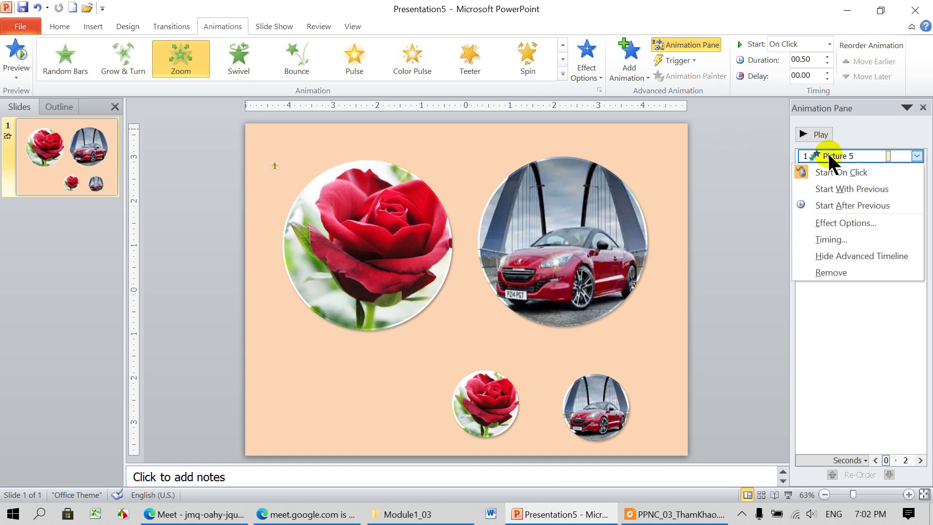
{"action": "left_click", "coordinate": [828, 235]}
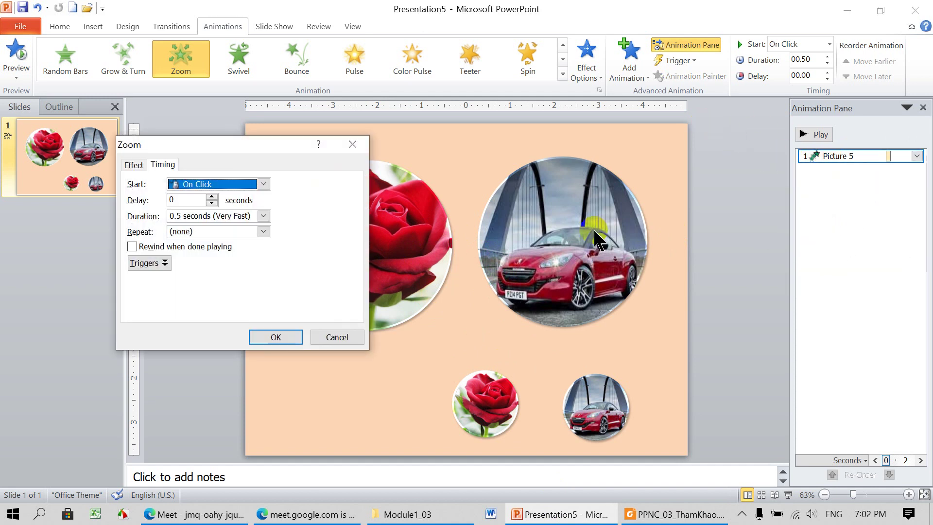
{"action": "left_click", "coordinate": [154, 264]}
{"action": "left_click", "coordinate": [141, 292]}
{"action": "left_click", "coordinate": [271, 294]}
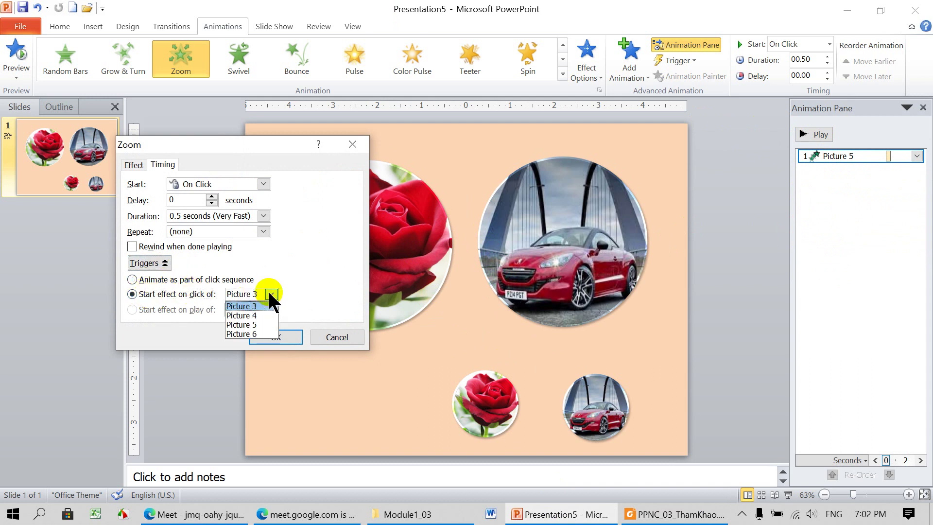
{"action": "left_click", "coordinate": [459, 352]}
{"action": "left_click", "coordinate": [492, 407]}
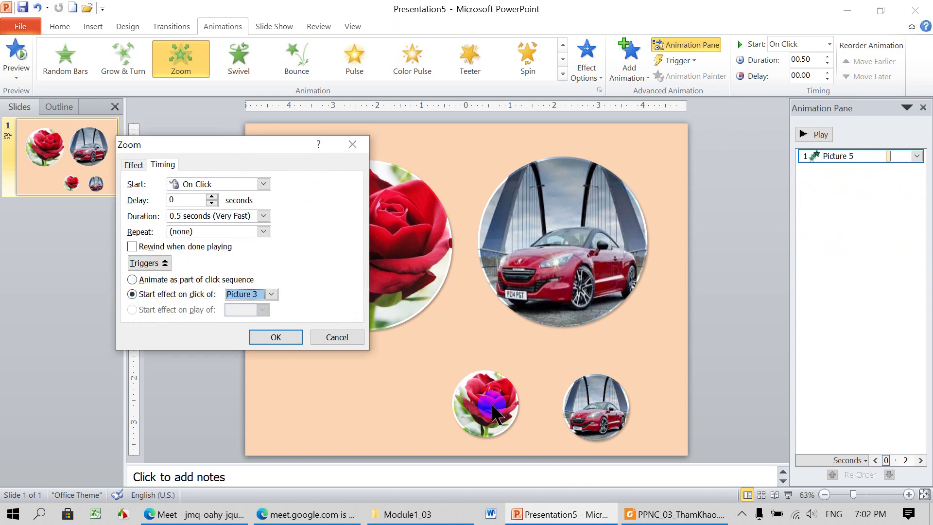
{"action": "left_click", "coordinate": [335, 331]}
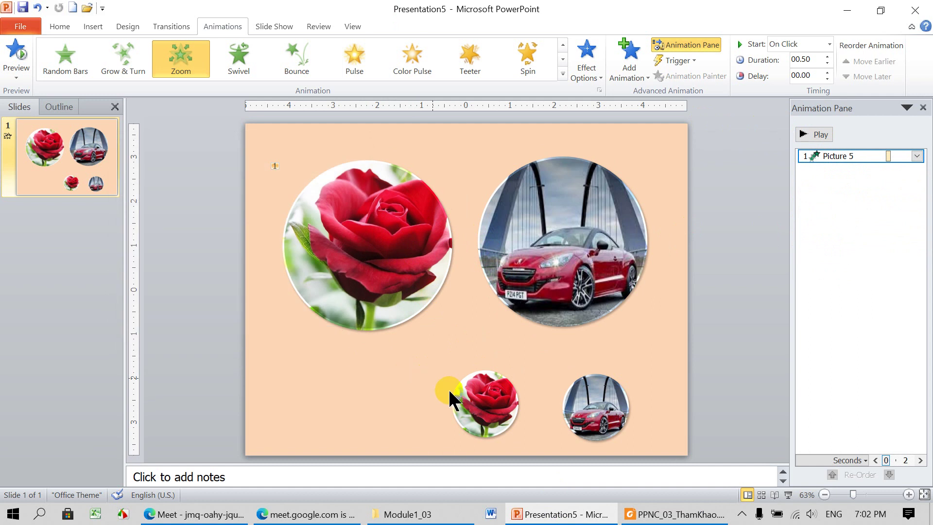
{"action": "left_click", "coordinate": [482, 405]}
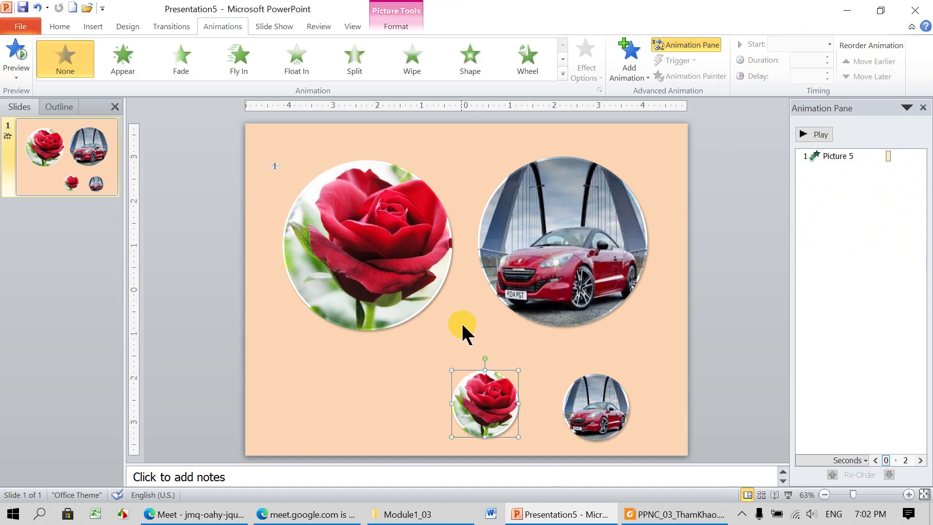
{"action": "left_click", "coordinate": [58, 29]}
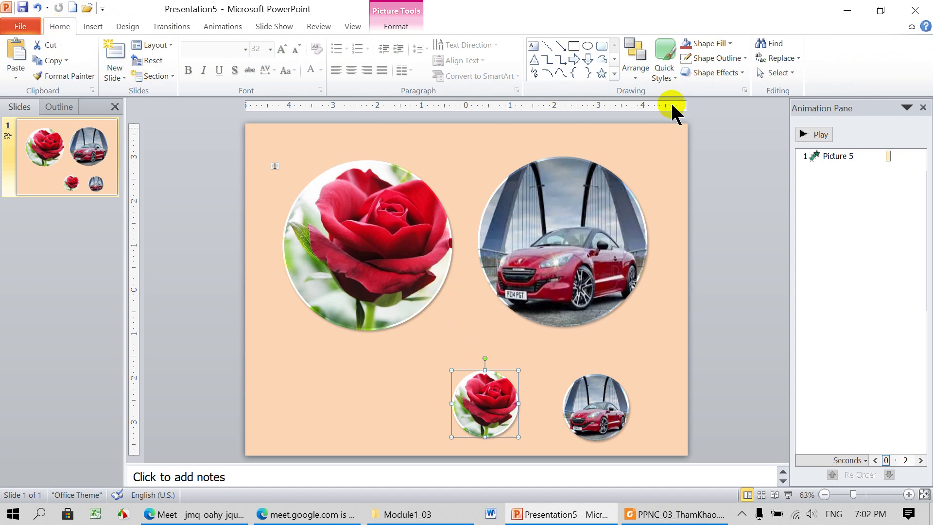
In the Selection Pane, rename Picture 3 to HoaHongNho and Picture 4 to XeNho
{"action": "left_click", "coordinate": [789, 74]}
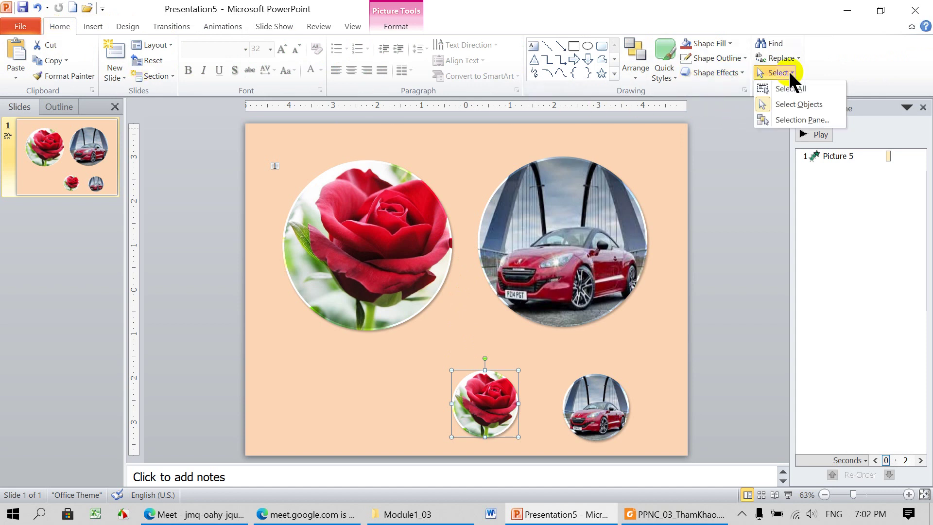
{"action": "left_click", "coordinate": [797, 120]}
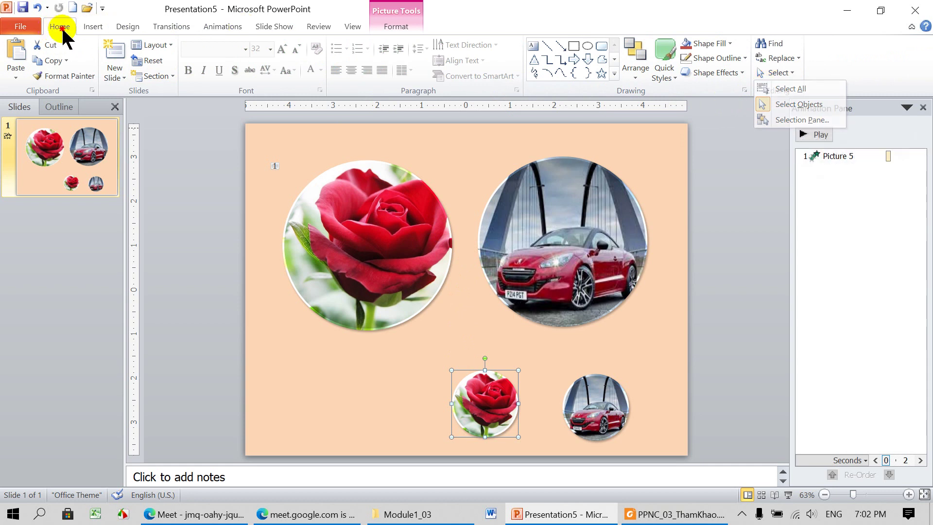
{"action": "left_click", "coordinate": [780, 73]}
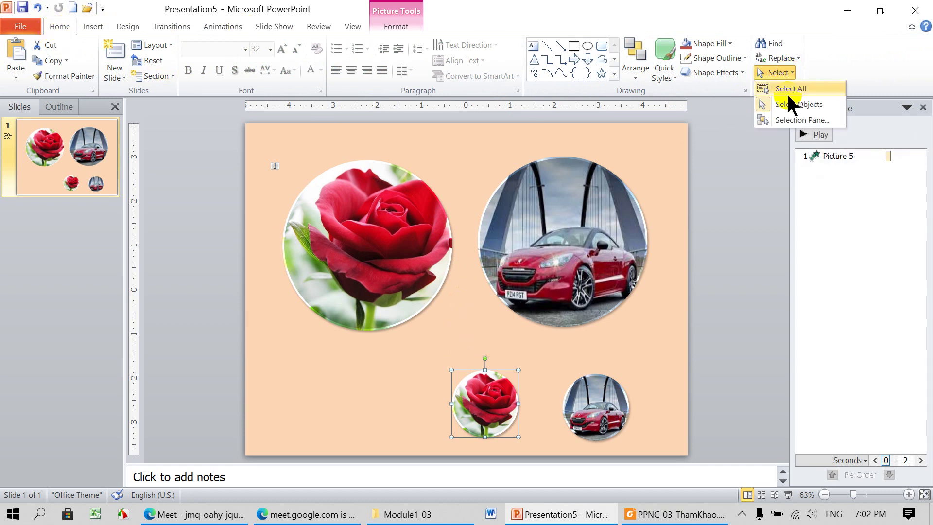
{"action": "left_click", "coordinate": [797, 121]}
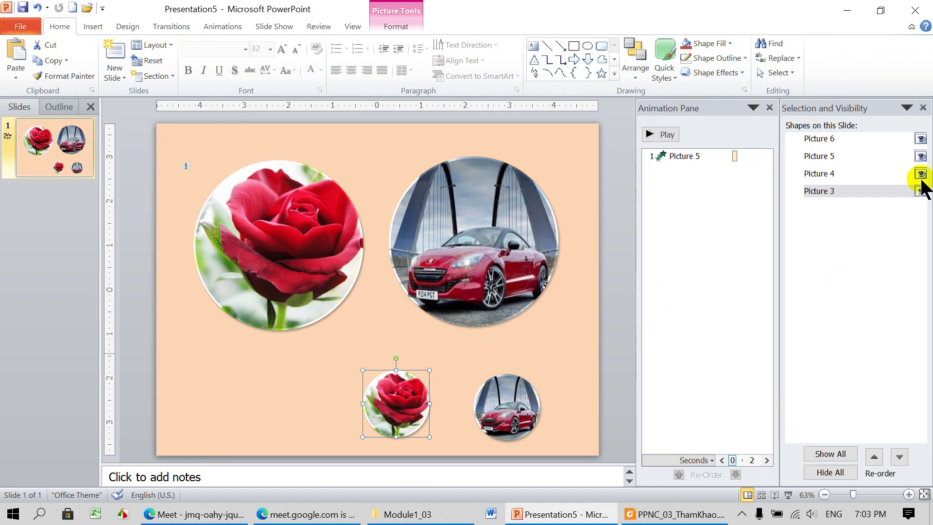
{"action": "left_click", "coordinate": [840, 192]}
{"action": "type", "text": "HoaHongNho"}
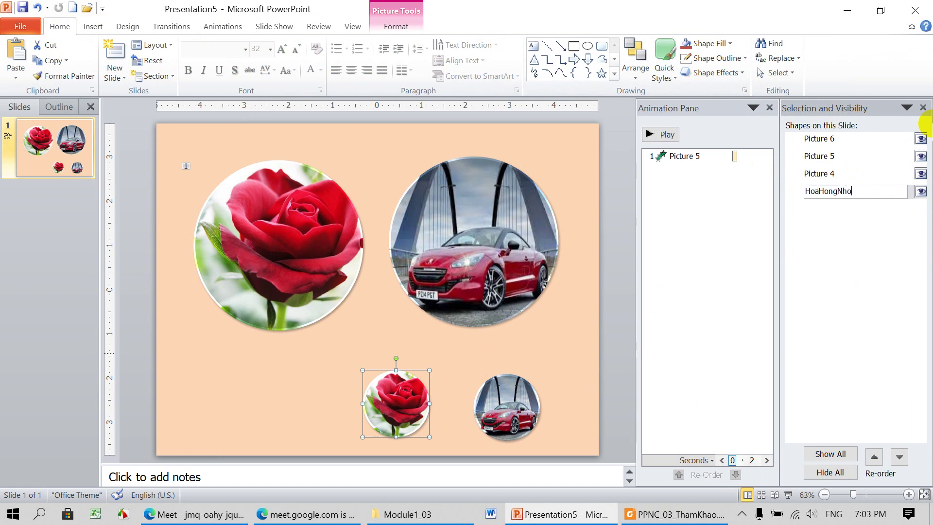
{"action": "key", "text": "Return"}
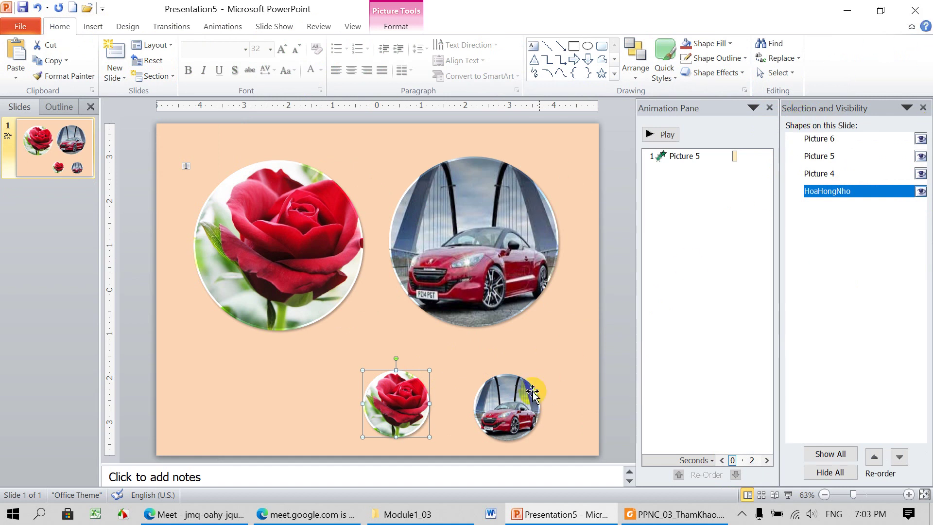
{"action": "left_click", "coordinate": [518, 401]}
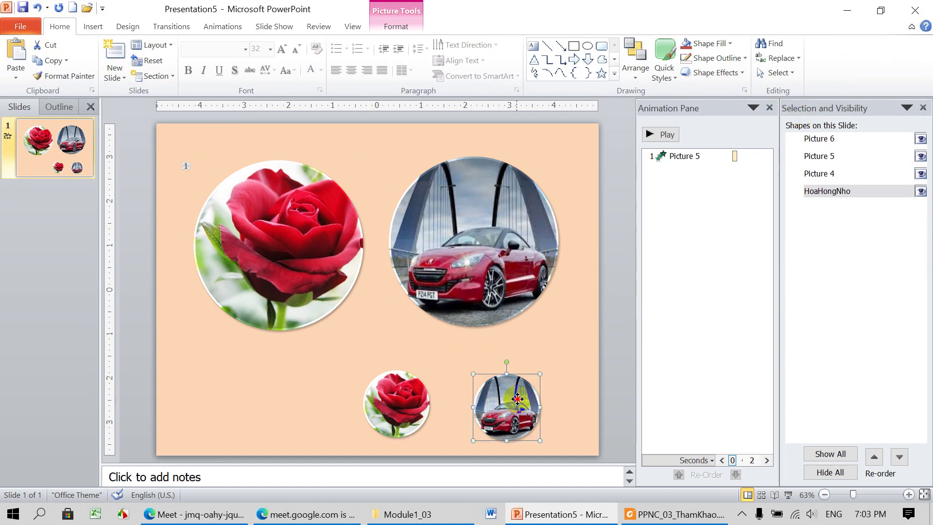
{"action": "left_click", "coordinate": [832, 173]}
{"action": "type", "text": "XeNho"}
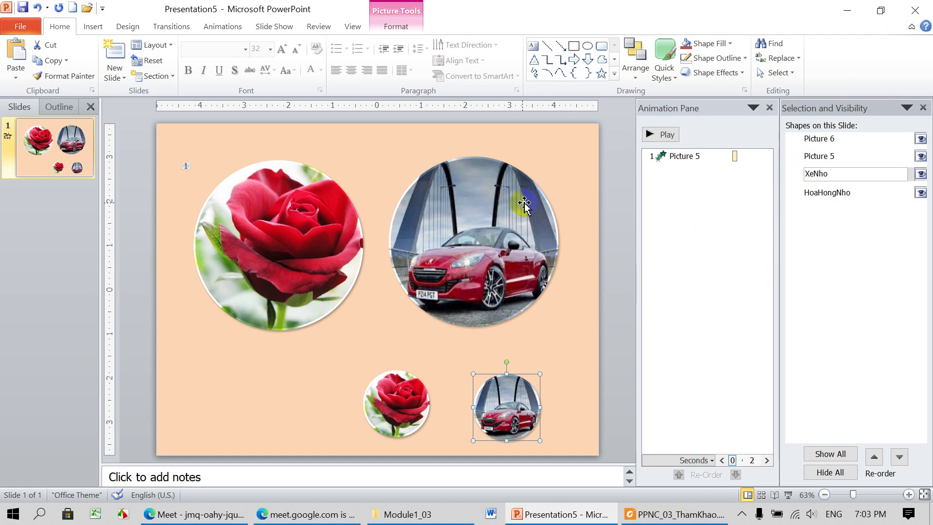
{"action": "left_click", "coordinate": [328, 258]}
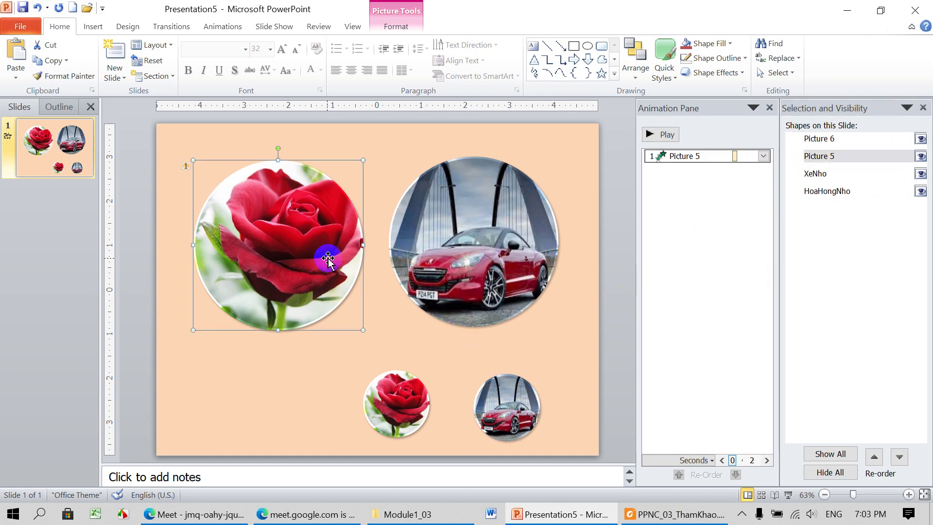
Set the Picture 5 Zoom entrance to start on click of HoaHongNho through its Timing triggers
{"action": "left_click", "coordinate": [923, 108]}
{"action": "left_click", "coordinate": [399, 233]}
{"action": "right_click", "coordinate": [837, 156]}
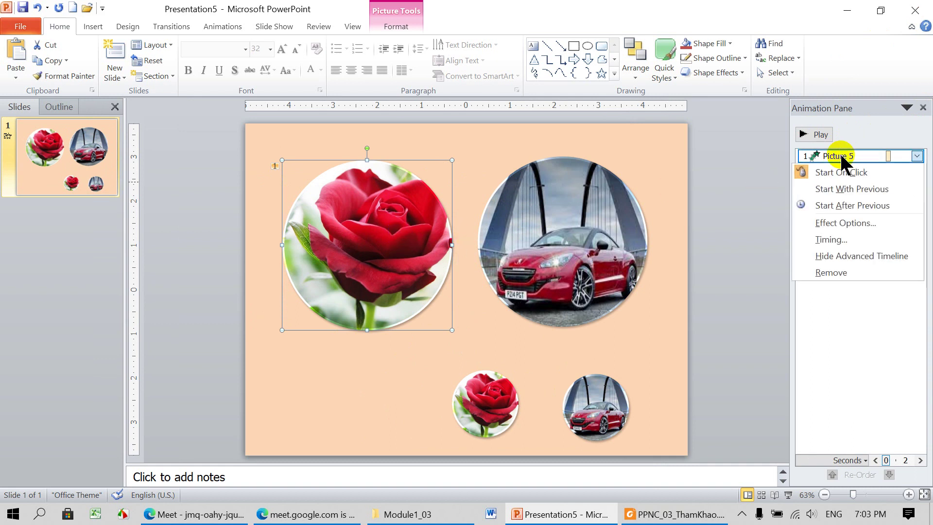
{"action": "left_click", "coordinate": [826, 238]}
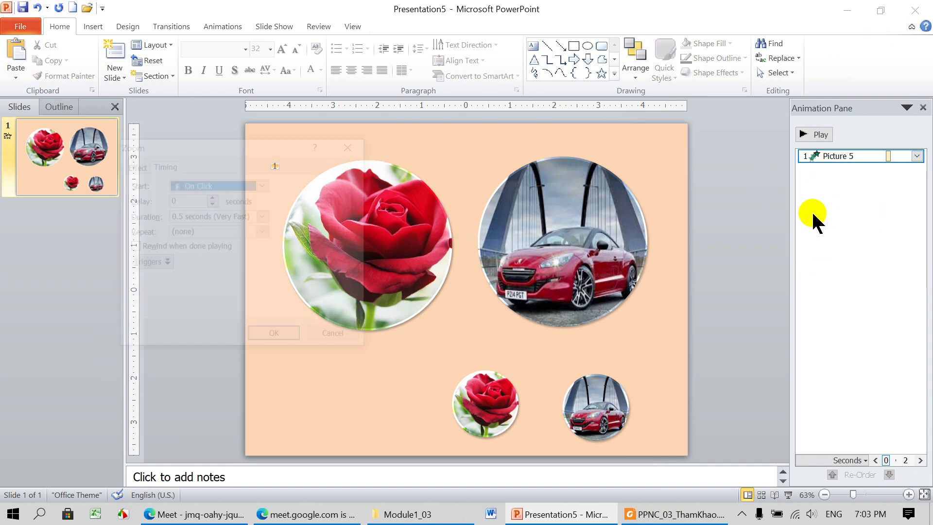
{"action": "left_click", "coordinate": [164, 264]}
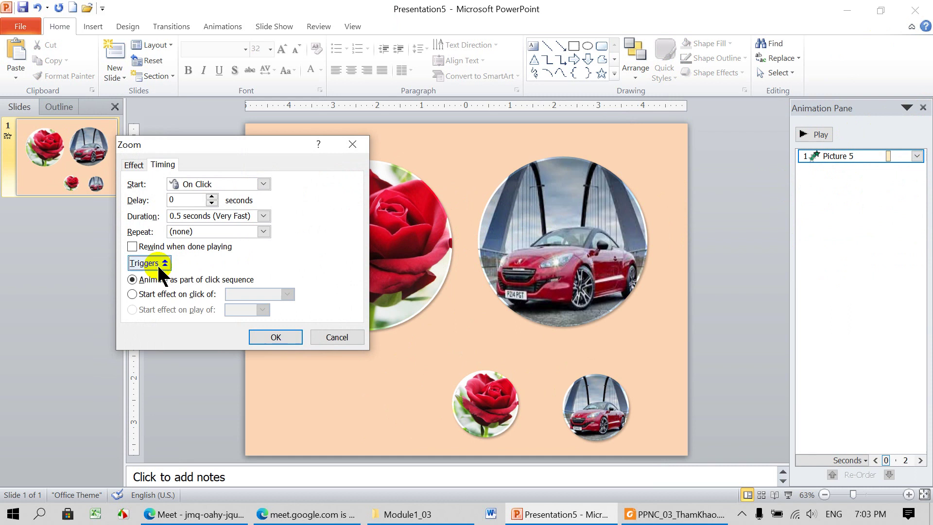
{"action": "left_click", "coordinate": [180, 295]}
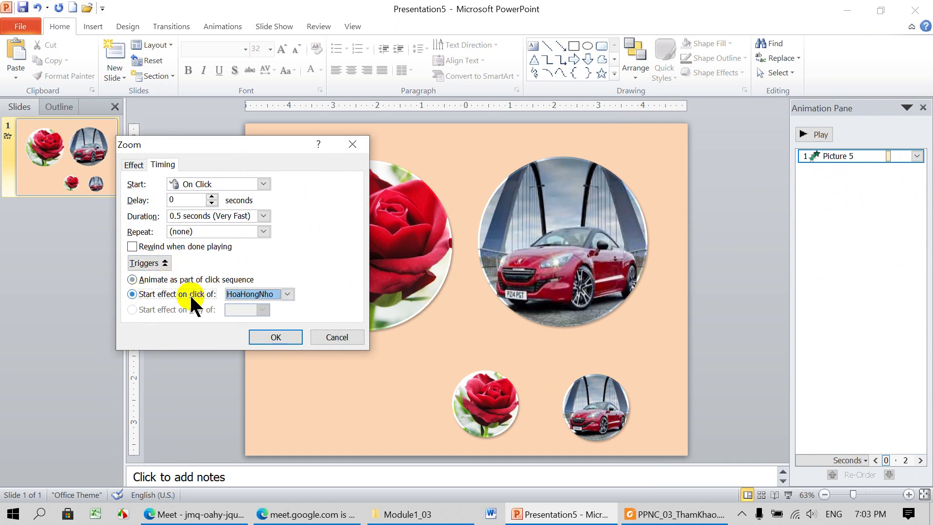
{"action": "left_click", "coordinate": [280, 337]}
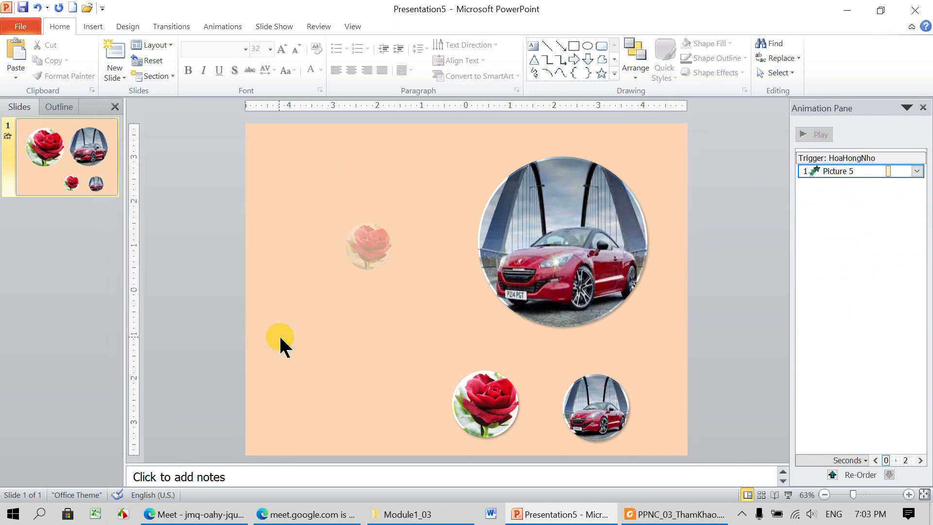
{"action": "left_click", "coordinate": [409, 220]}
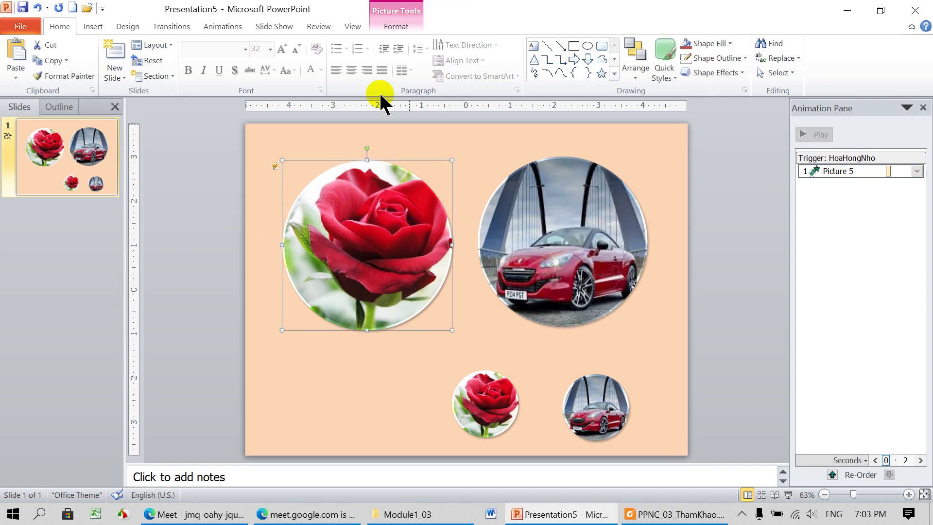
Add an Exit Zoom effect to the large rose and move it under the HoaHongNho trigger
{"action": "left_click", "coordinate": [227, 28]}
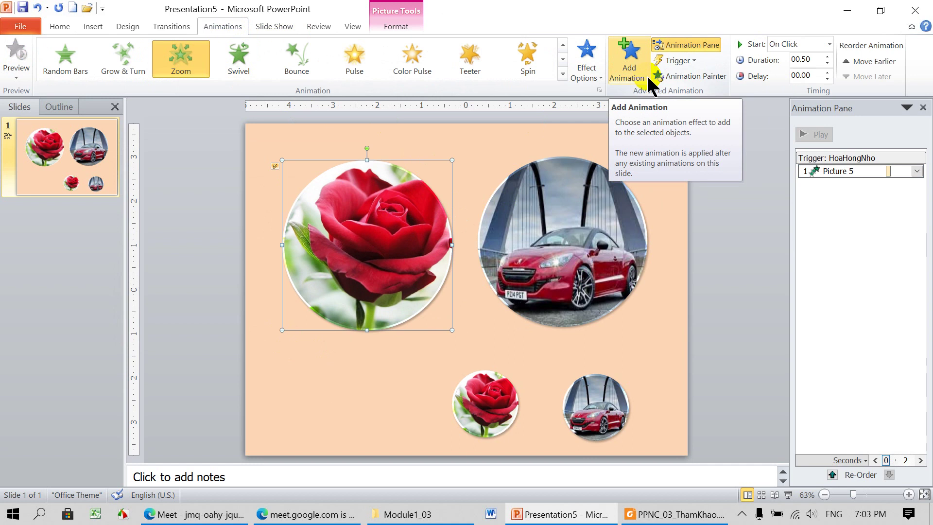
{"action": "left_click", "coordinate": [650, 81]}
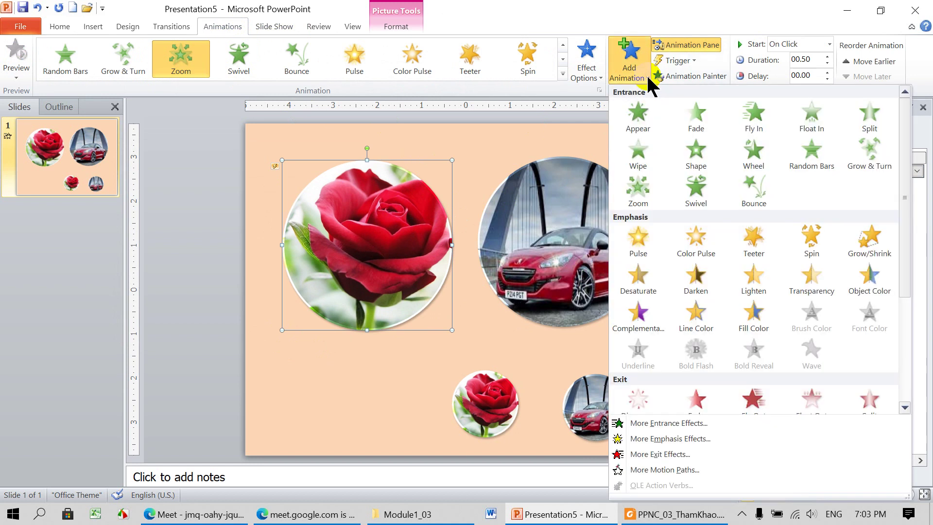
{"action": "left_click_drag", "start_coordinate": [902, 214], "coordinate": [898, 333]}
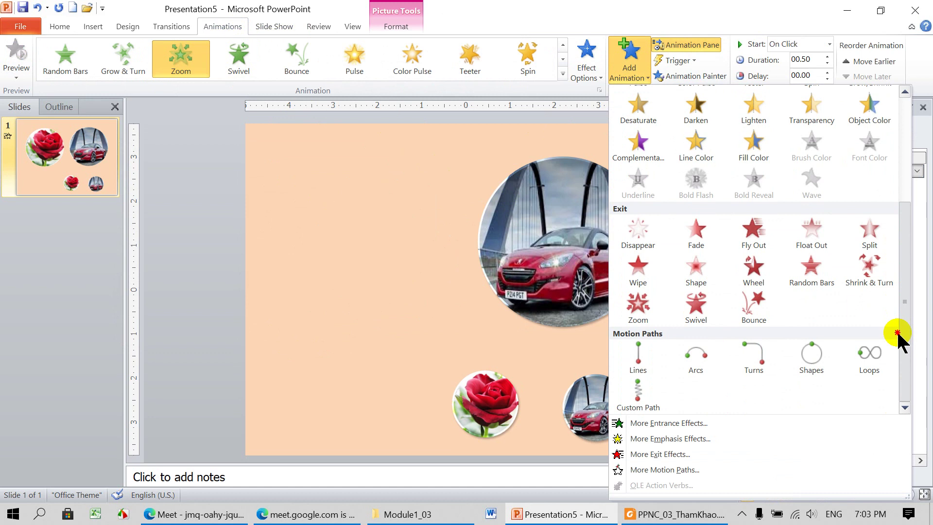
{"action": "left_click", "coordinate": [642, 306]}
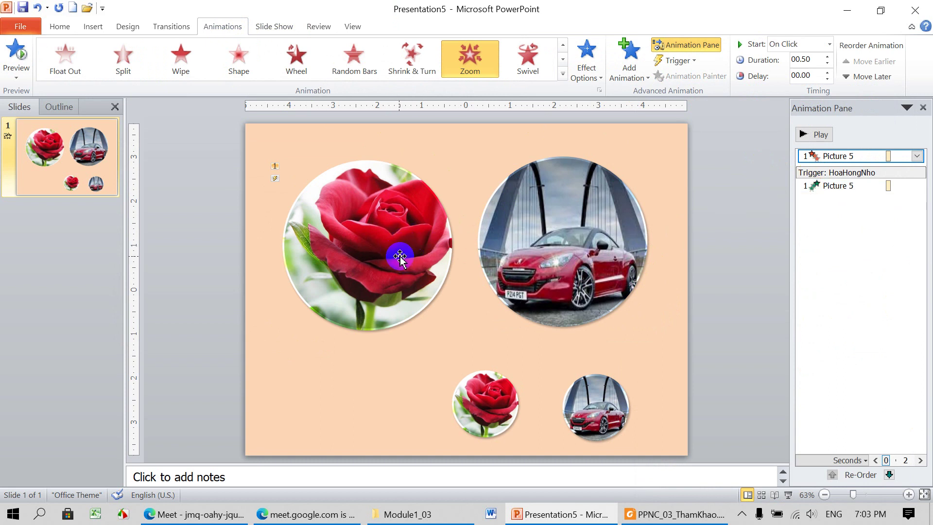
{"action": "left_click_drag", "start_coordinate": [841, 155], "coordinate": [838, 190]}
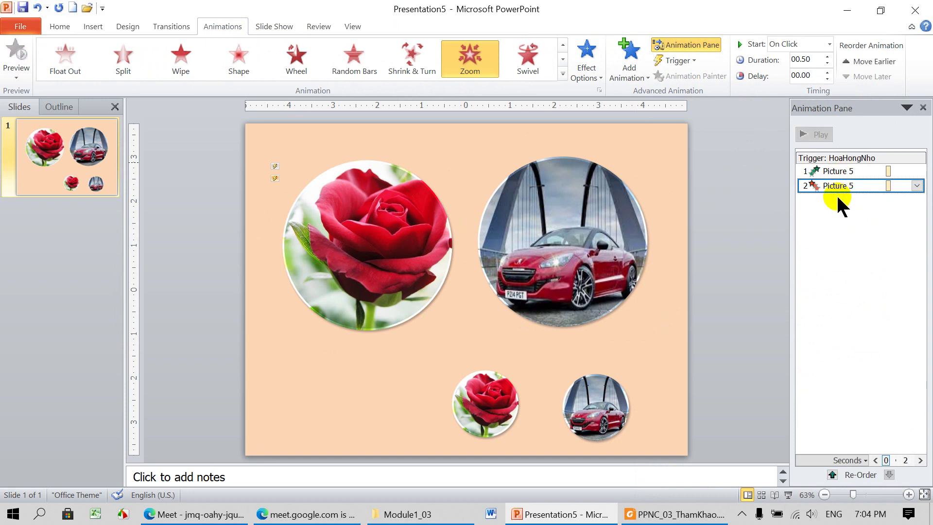
Set the large rose's Zoom exit to start After Previous, then check the reference PDF
{"action": "left_click", "coordinate": [840, 171]}
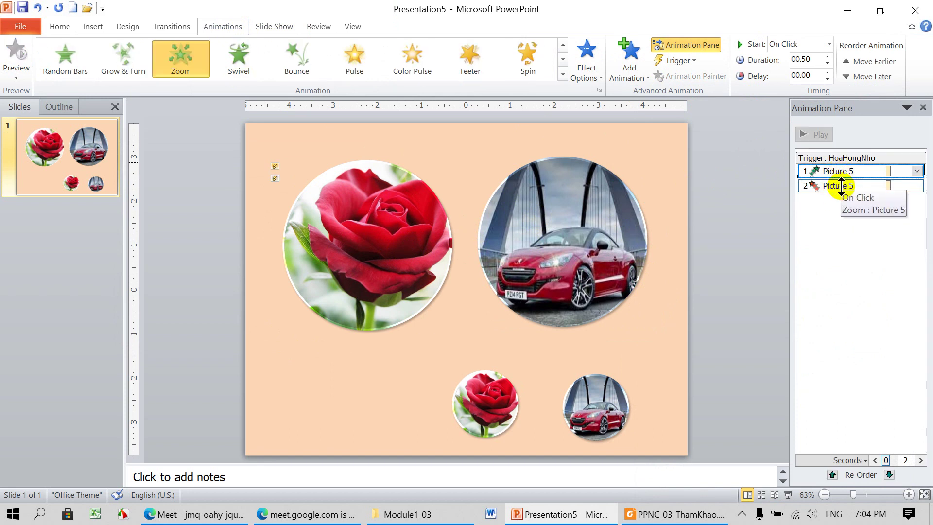
{"action": "left_click", "coordinate": [841, 186]}
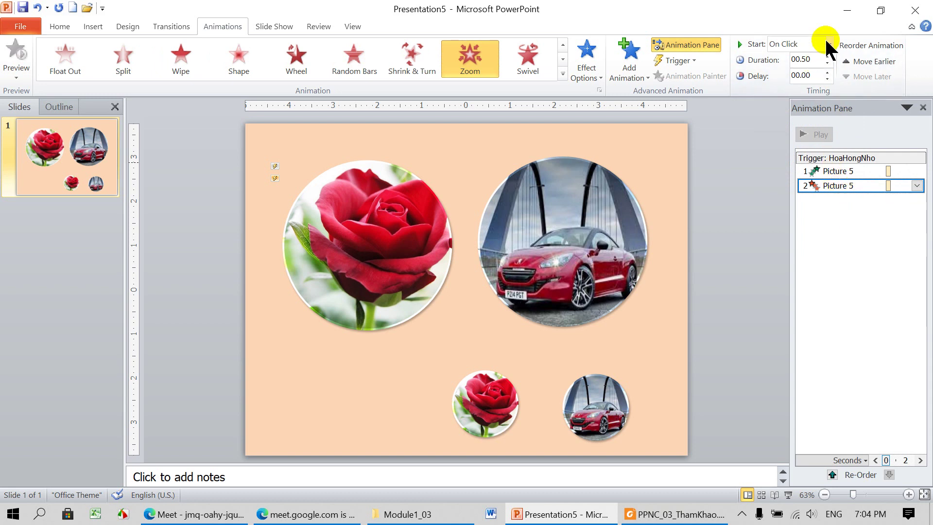
{"action": "left_click", "coordinate": [829, 43]}
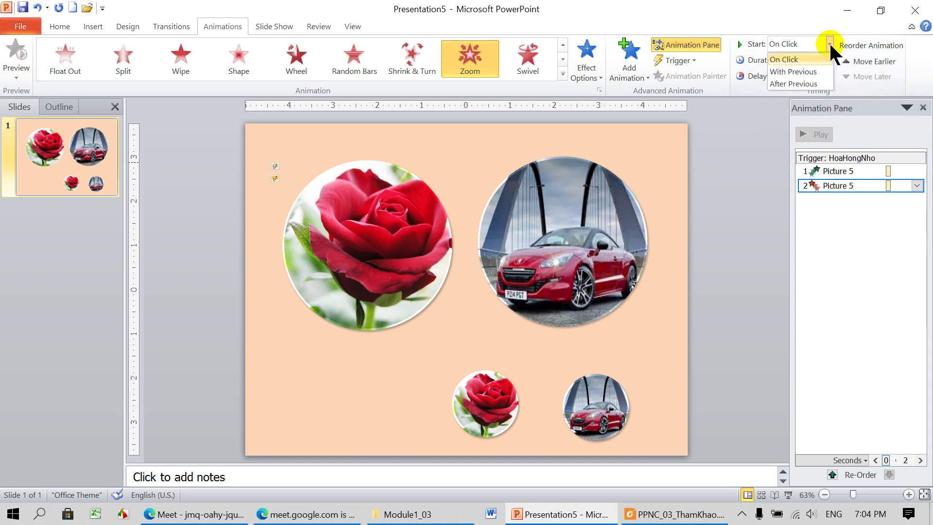
{"action": "left_click", "coordinate": [803, 83]}
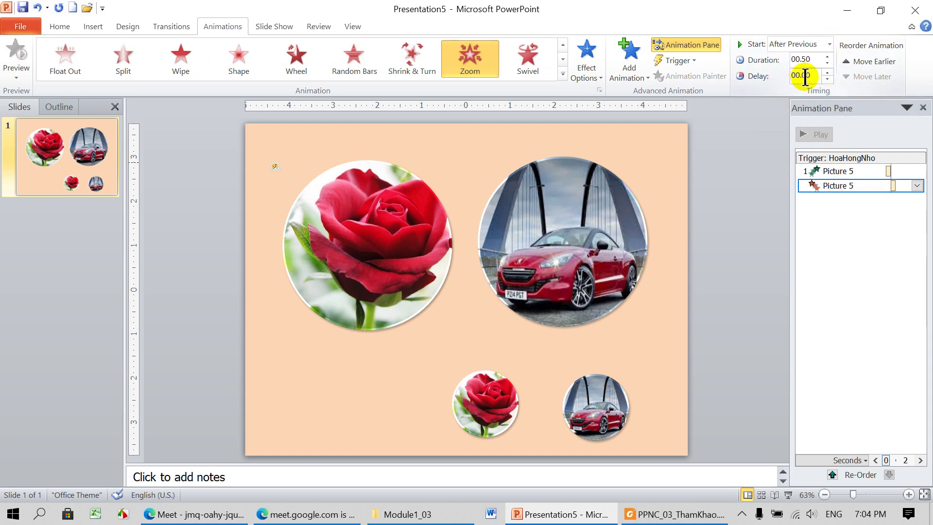
{"action": "left_click", "coordinate": [675, 514]}
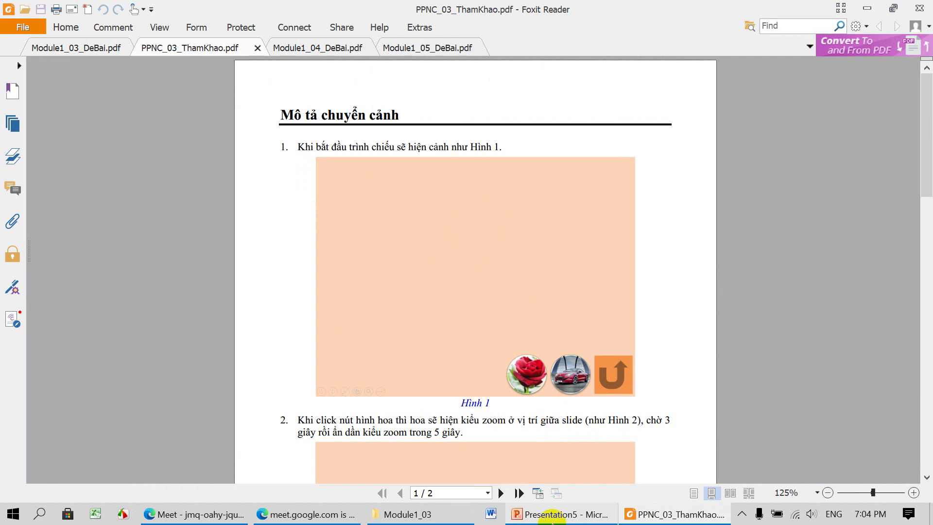
{"action": "left_click", "coordinate": [546, 518]}
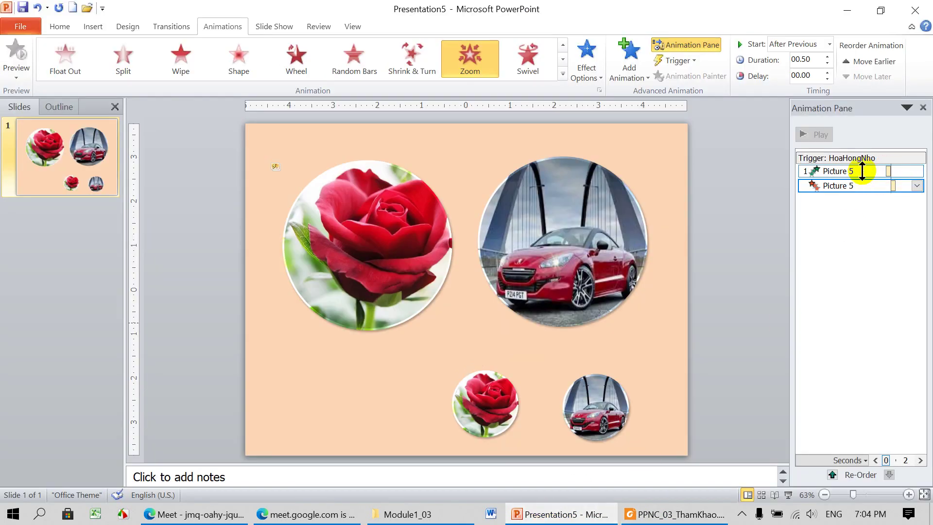
Give the rose's Zoom exit a 3-second delay and lengthen its duration to 5 seconds
{"action": "left_click", "coordinate": [772, 77]}
{"action": "left_click", "coordinate": [816, 75]}
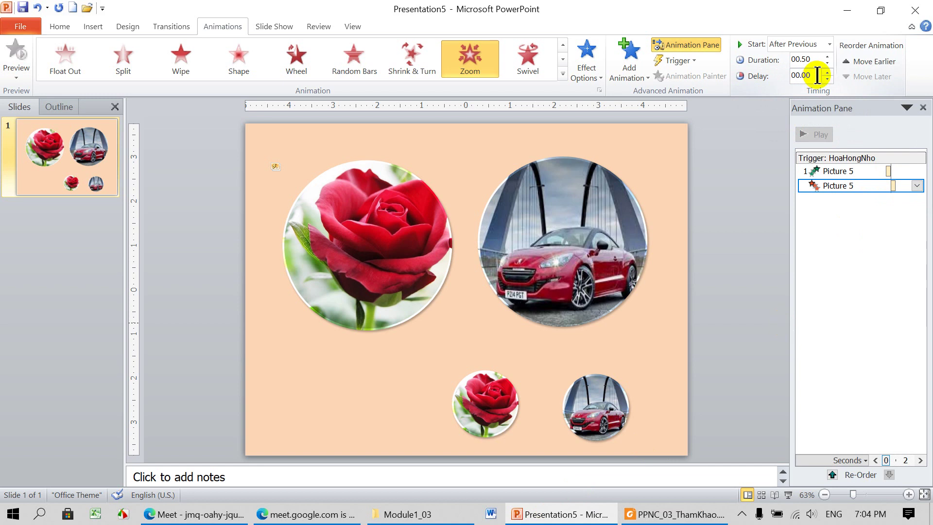
{"action": "left_click_drag", "start_coordinate": [819, 76], "coordinate": [772, 76]}
{"action": "type", "text": "3"}
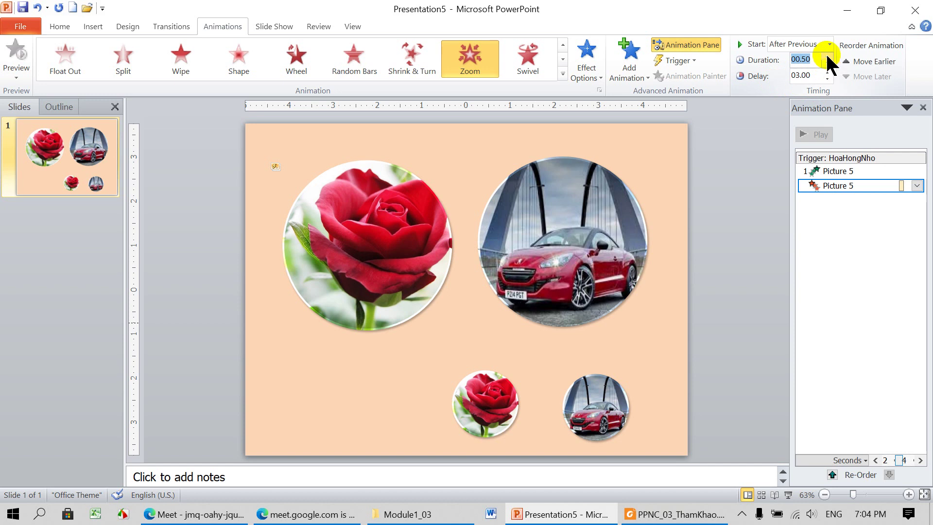
{"action": "left_click", "coordinate": [827, 57]}
{"action": "left_click", "coordinate": [827, 57]}
{"action": "left_click", "coordinate": [827, 57]}
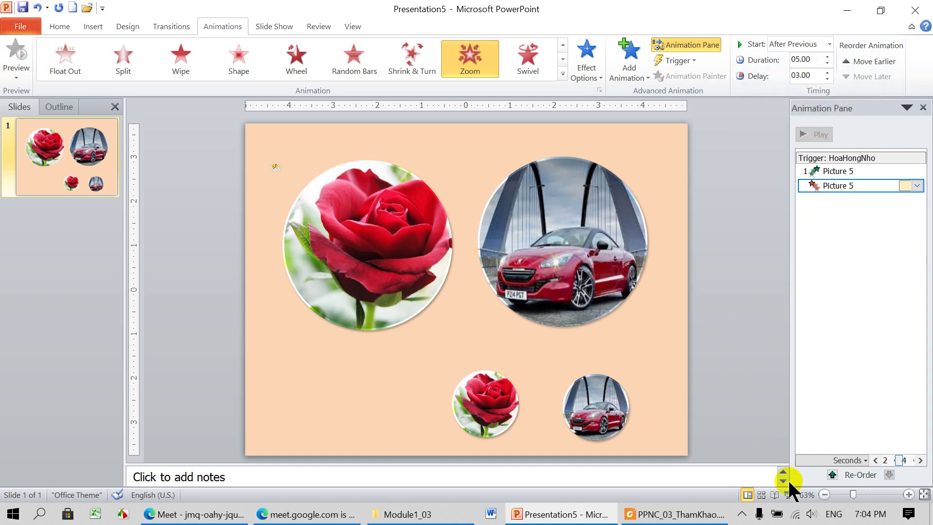
Run the slide show, click the small rose, watch the large rose zoom in and out, then exit
{"action": "left_click", "coordinate": [788, 495]}
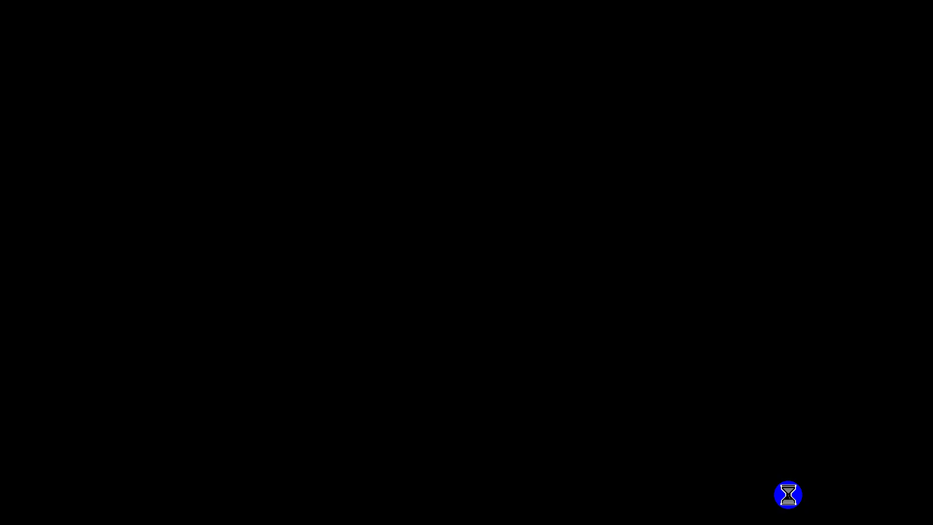
{"action": "left_click", "coordinate": [488, 453]}
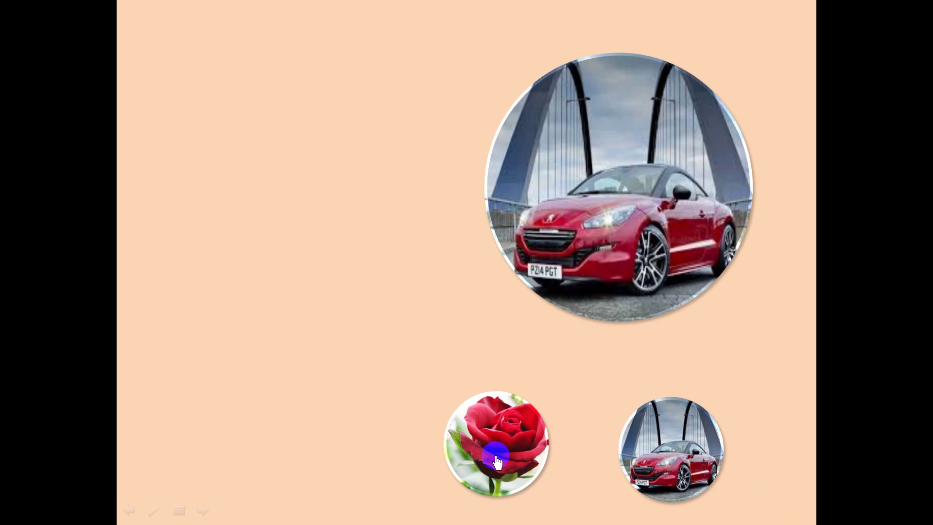
{"action": "left_click", "coordinate": [498, 460]}
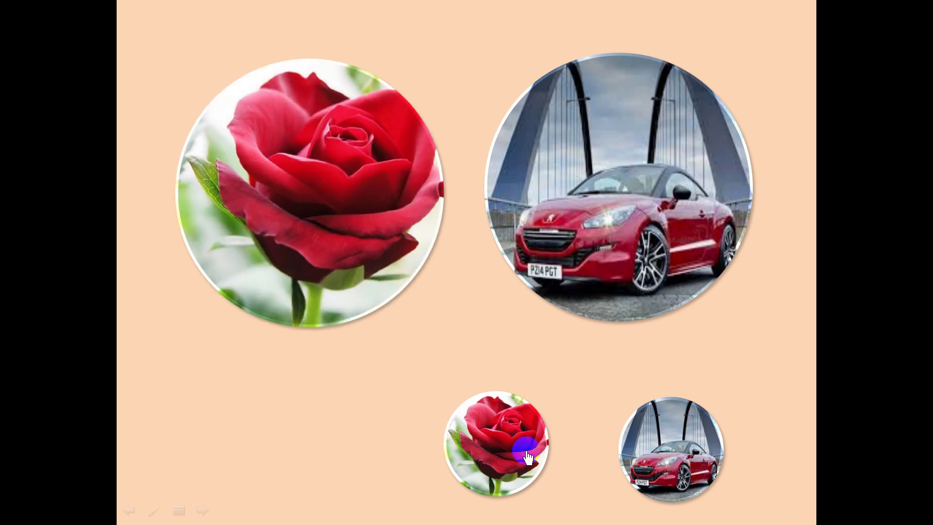
{"action": "left_click", "coordinate": [528, 457]}
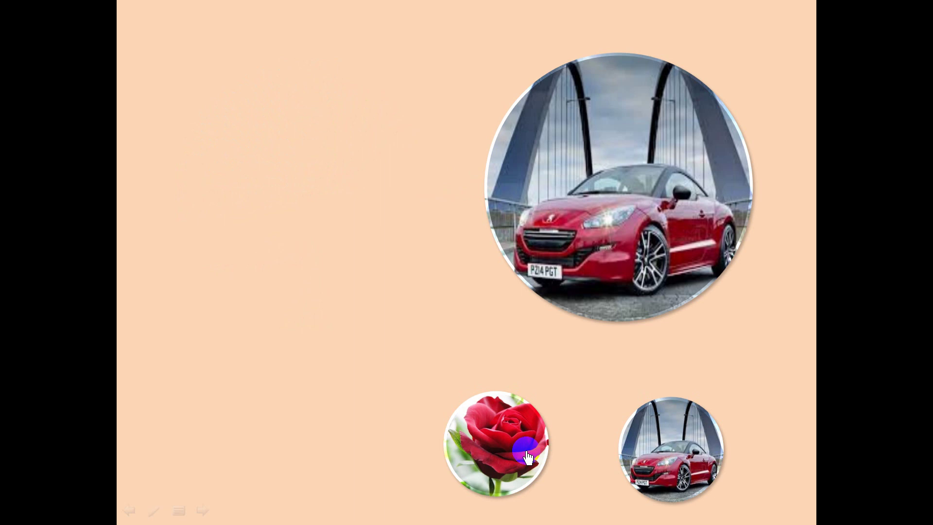
{"action": "key", "text": "Escape"}
Scroll the reference PDF to page 2's car zoom requirement (Hình 3), then return to PowerPoint
{"action": "left_click", "coordinate": [657, 514]}
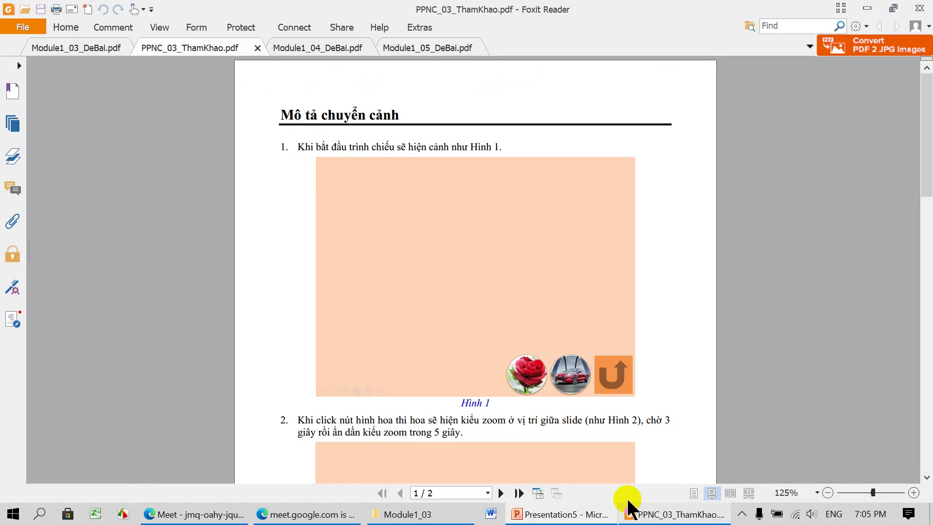
{"action": "scroll", "coordinate": [562, 413], "scroll_direction": "down", "scroll_amount": 5}
{"action": "scroll", "coordinate": [563, 413], "scroll_direction": "down", "scroll_amount": 3}
{"action": "scroll", "coordinate": [562, 413], "scroll_direction": "down", "scroll_amount": 3}
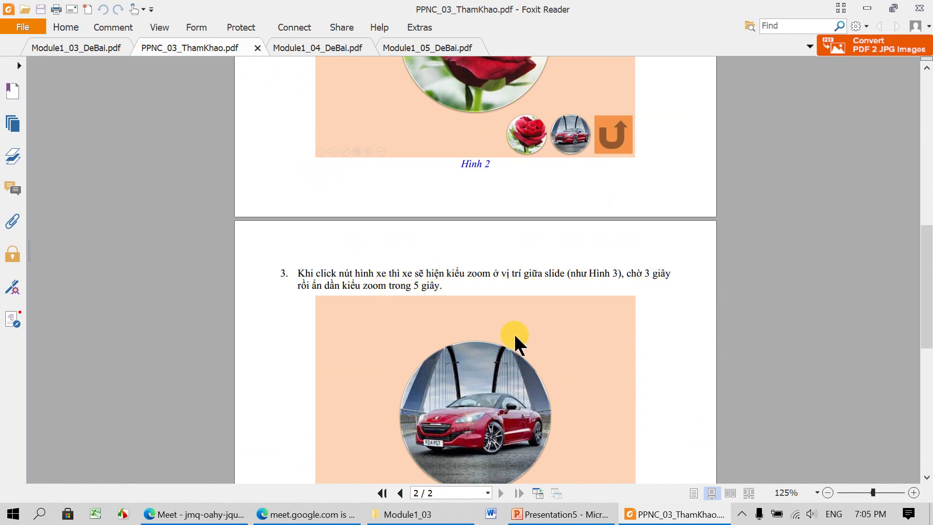
{"action": "left_click", "coordinate": [542, 513]}
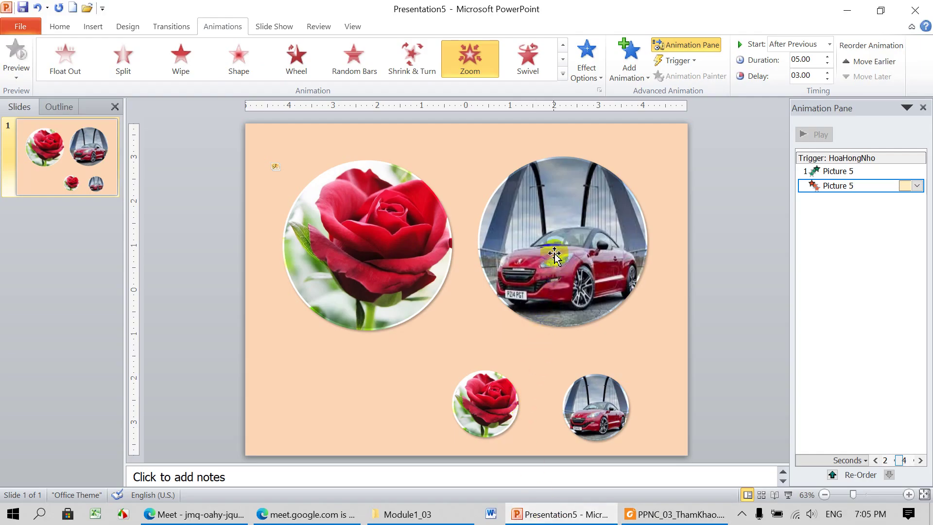
Apply the Zoom entrance effect to the large car picture from the full effects gallery
{"action": "left_click", "coordinate": [556, 241]}
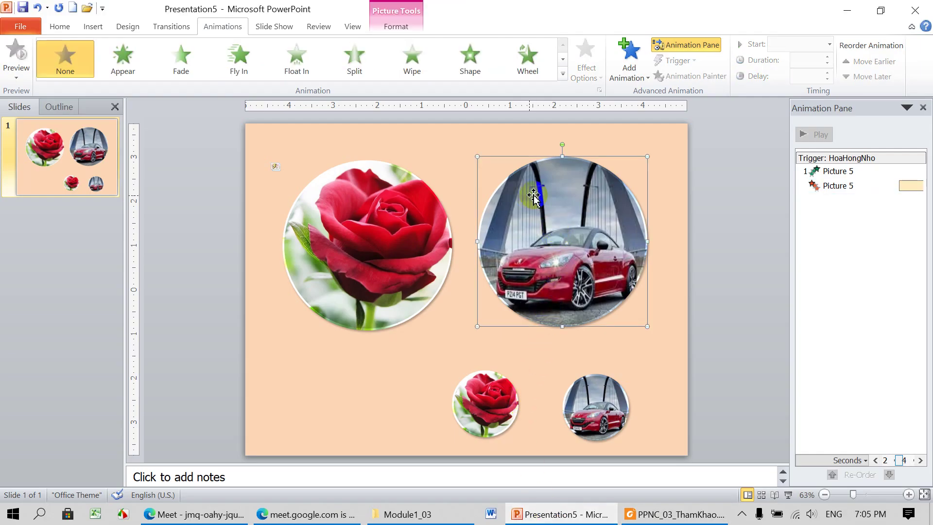
{"action": "left_click", "coordinate": [563, 73]}
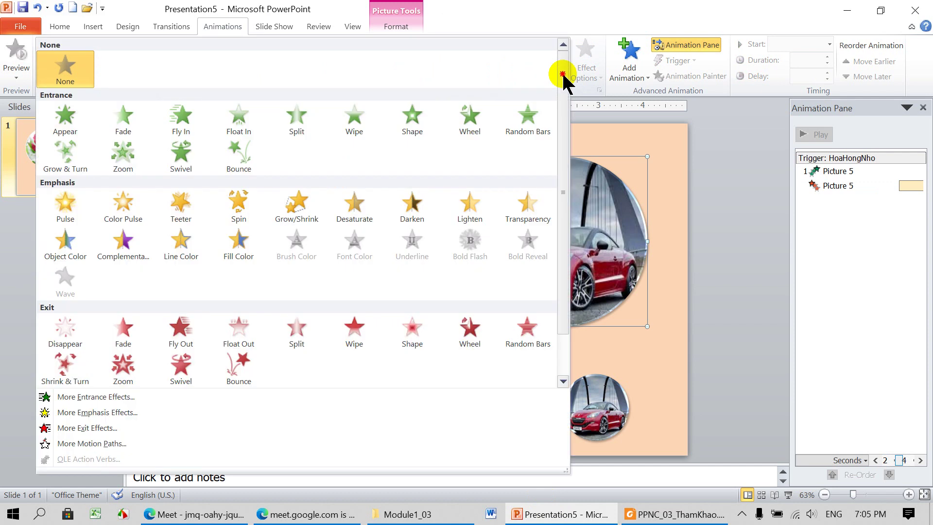
{"action": "left_click", "coordinate": [125, 156]}
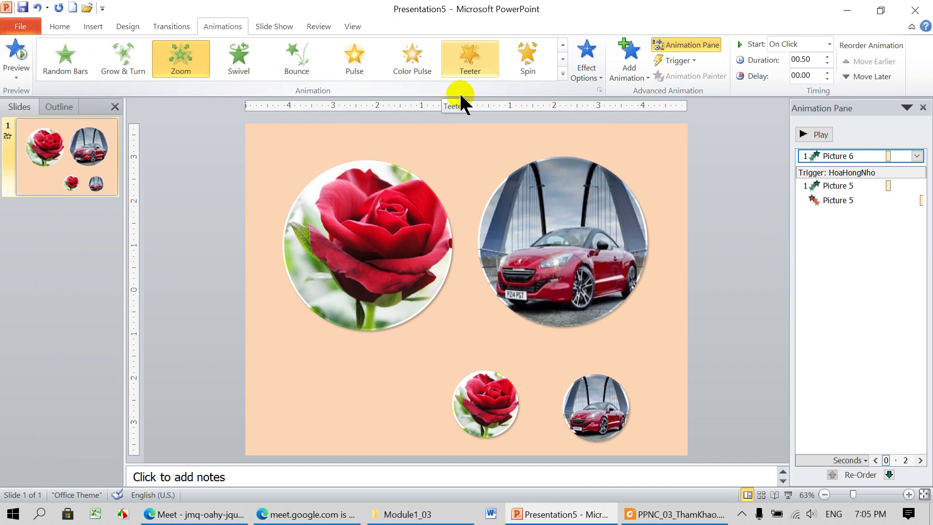
Add a Zoom exit animation to the large car picture
{"action": "left_click", "coordinate": [646, 74]}
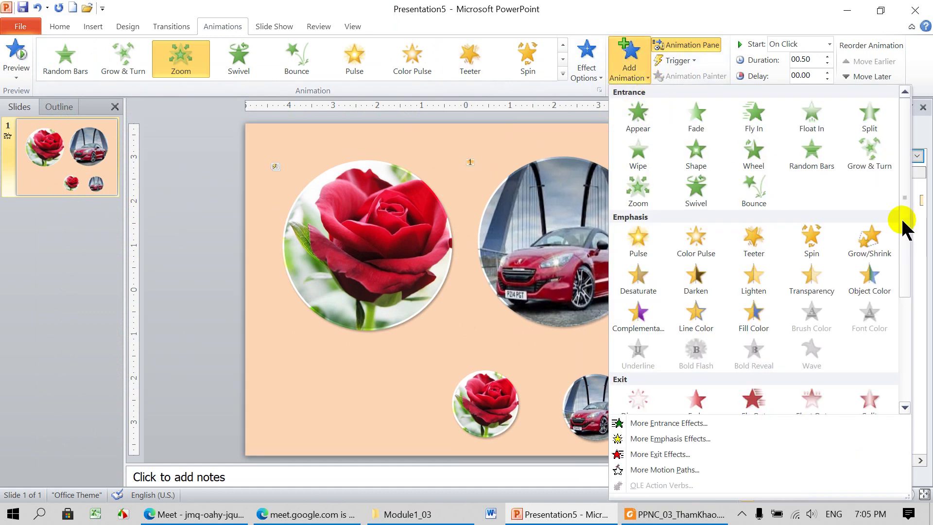
{"action": "left_click_drag", "start_coordinate": [903, 226], "coordinate": [903, 331]}
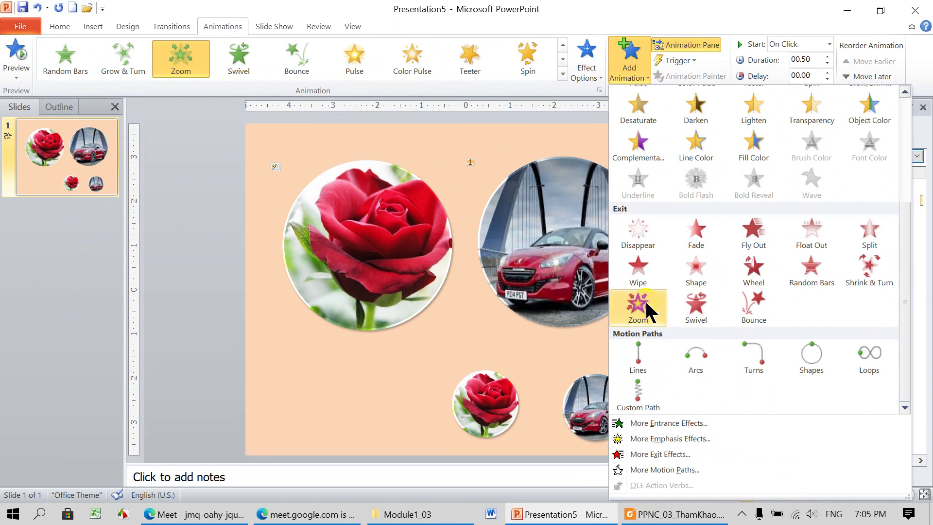
{"action": "left_click", "coordinate": [649, 307]}
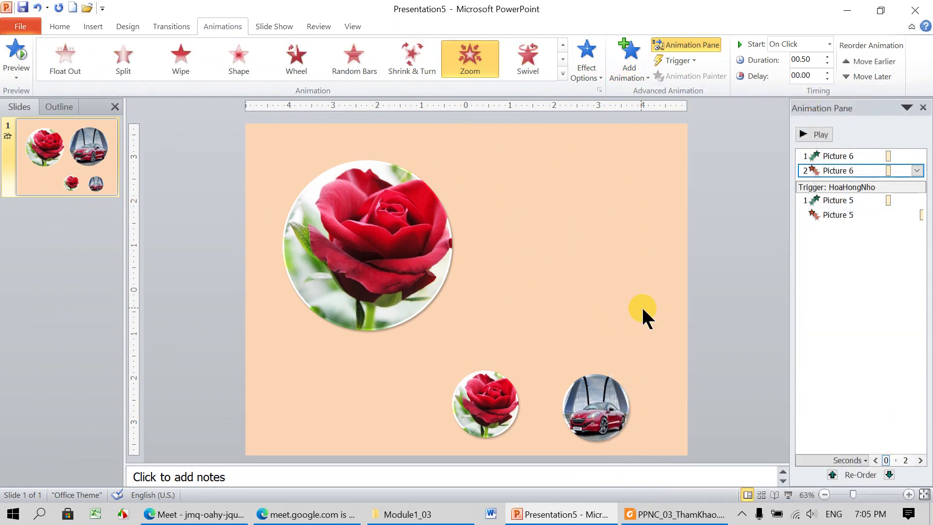
Raise the car exit's delay toward 3 seconds with the Delay spinner
{"action": "left_click", "coordinate": [828, 72]}
{"action": "left_click", "coordinate": [827, 73]}
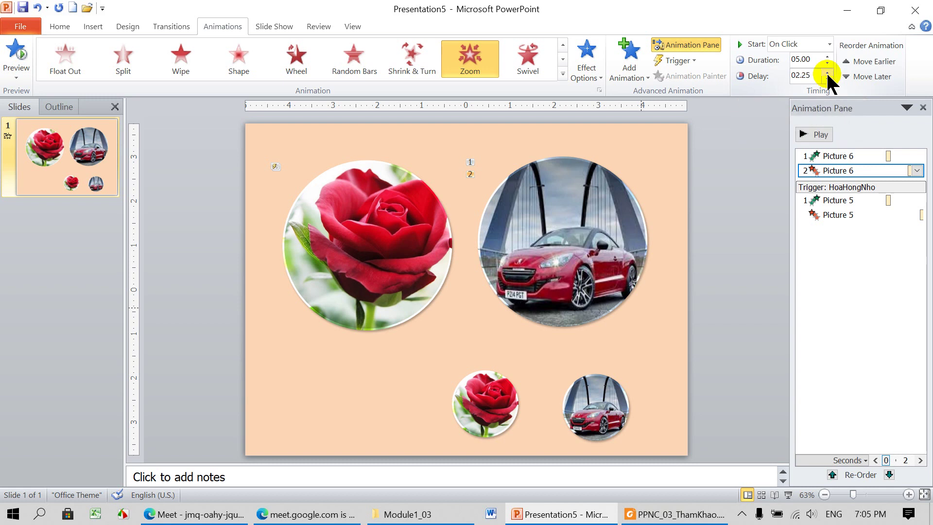
{"action": "double_click", "coordinate": [828, 73]}
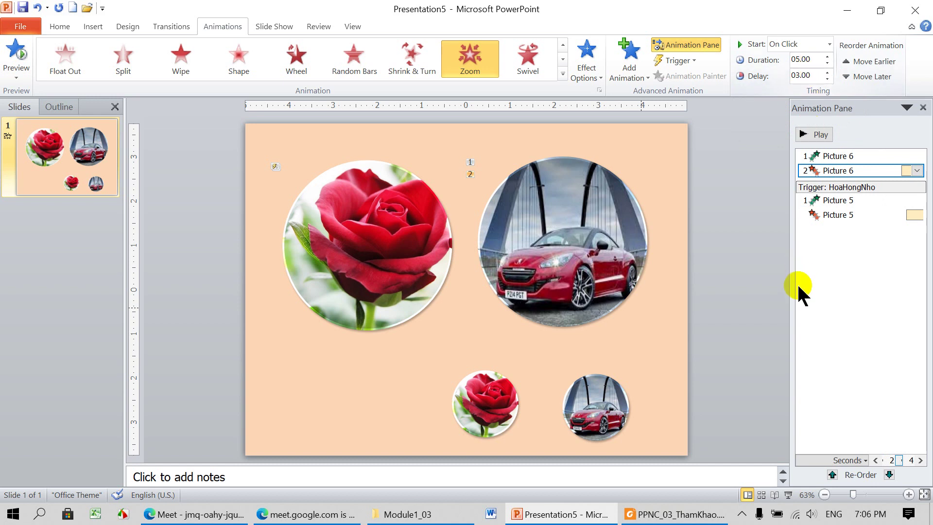
Trigger the large car's animations on a click of the small car picture XeNho, then test it
{"action": "left_click", "coordinate": [597, 209]}
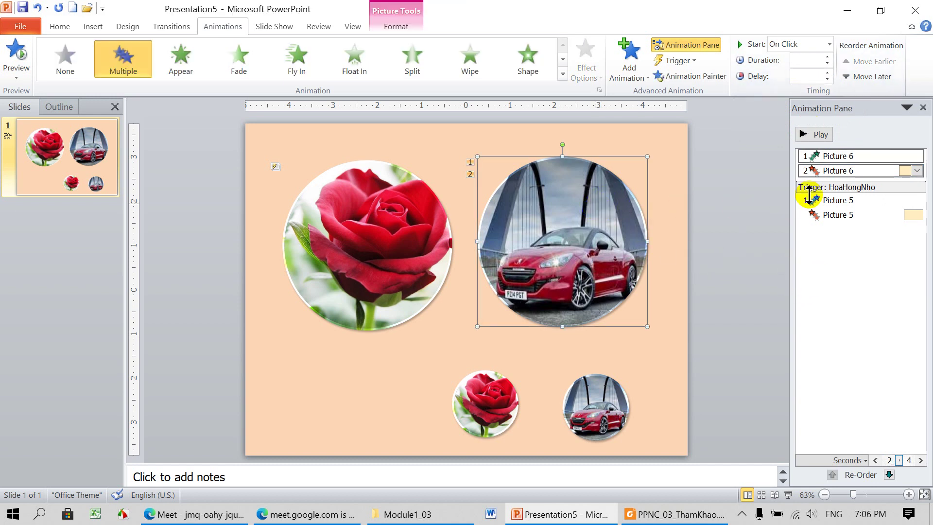
{"action": "right_click", "coordinate": [826, 156]}
{"action": "left_click", "coordinate": [827, 240]}
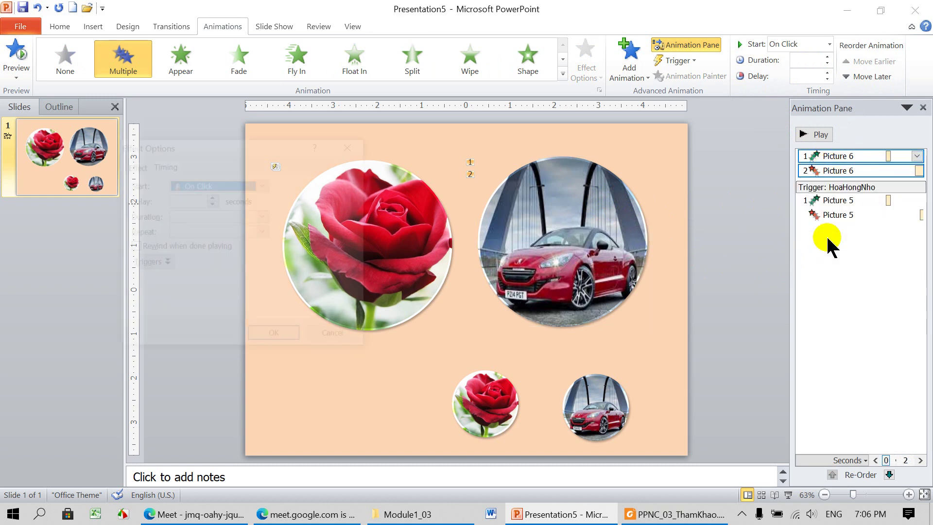
{"action": "left_click", "coordinate": [165, 265]}
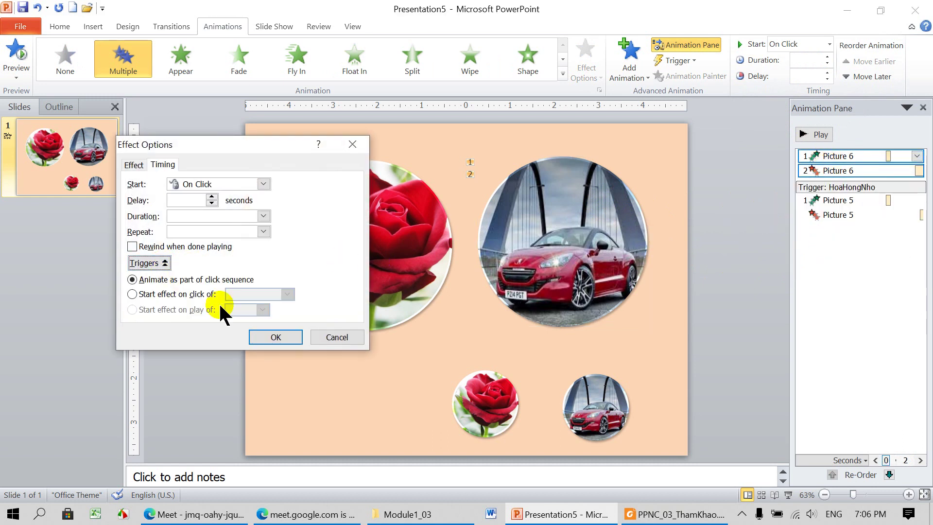
{"action": "left_click", "coordinate": [141, 293]}
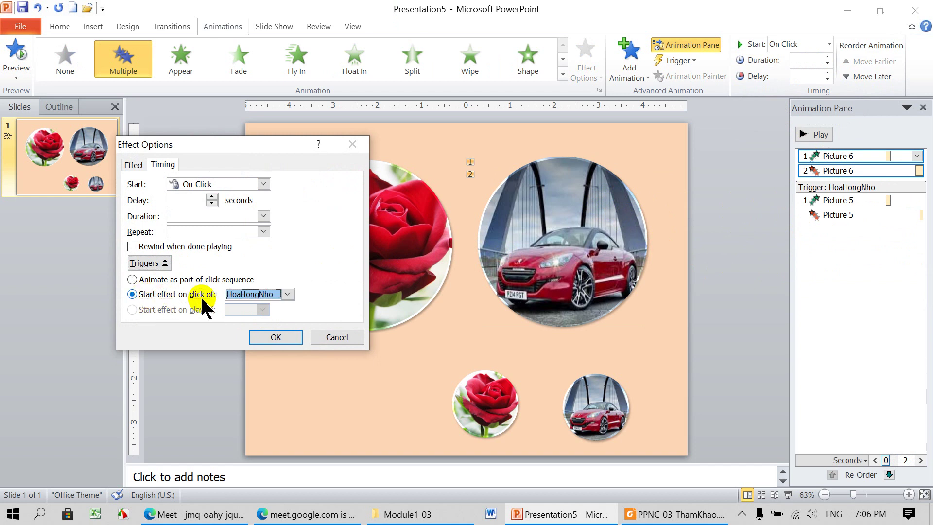
{"action": "left_click", "coordinate": [288, 294]}
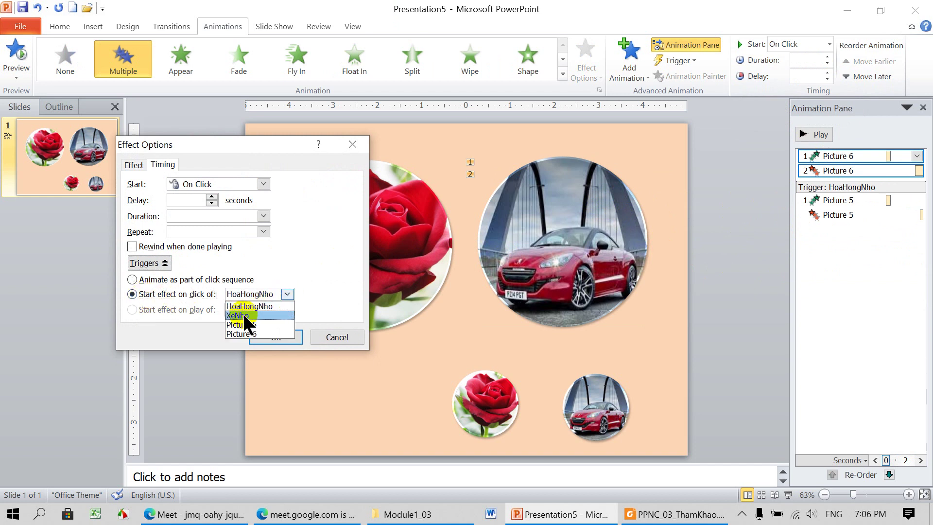
{"action": "left_click", "coordinate": [243, 315]}
{"action": "left_click", "coordinate": [268, 337]}
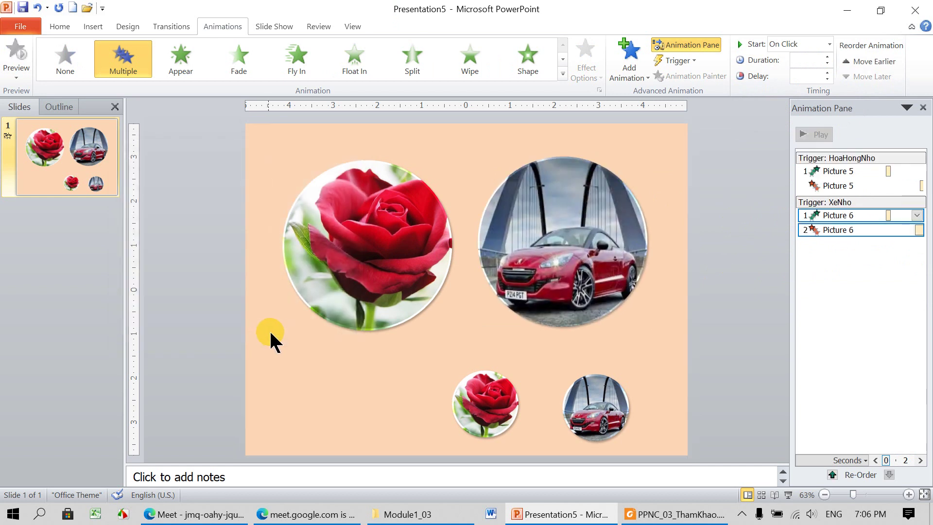
{"action": "left_click", "coordinate": [788, 495]}
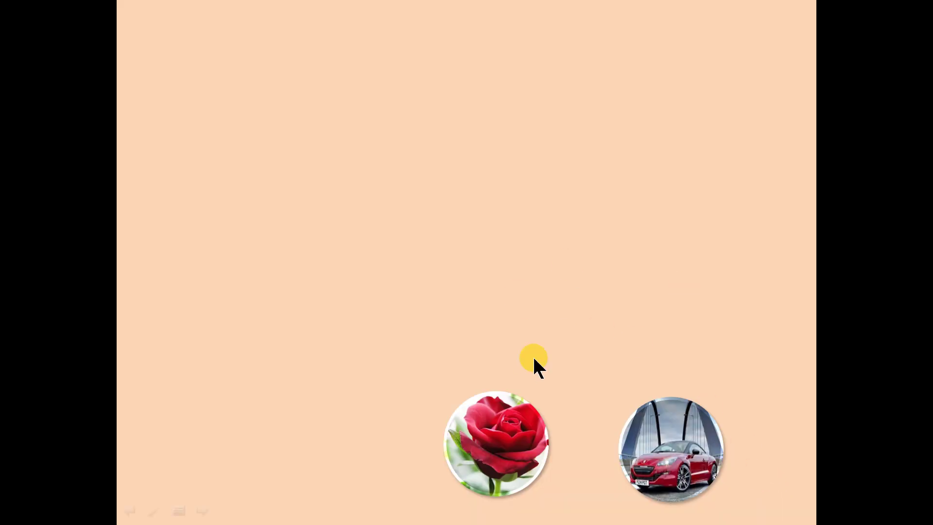
{"action": "left_click", "coordinate": [679, 463]}
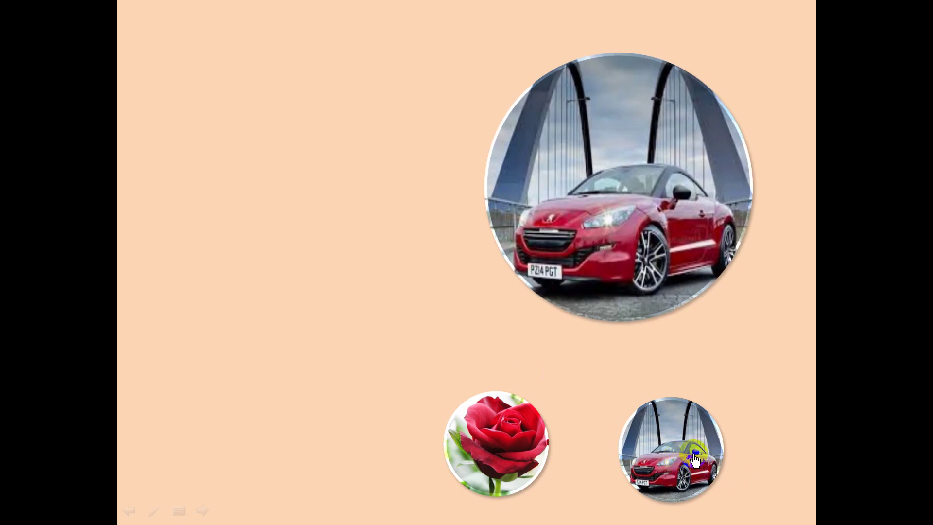
{"action": "key", "text": "Escape"}
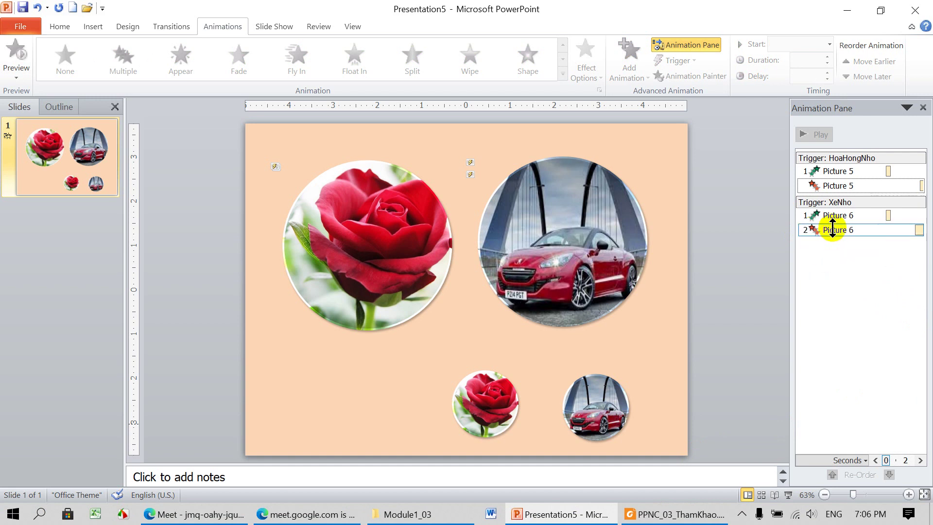
Make the car's Zoom exit start After Previous with a 3.00-second delay
{"action": "left_click", "coordinate": [834, 229]}
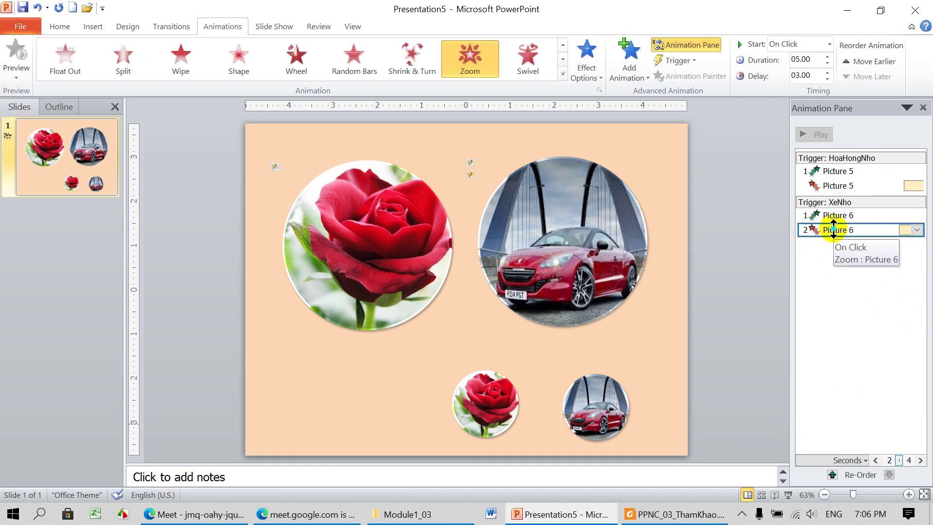
{"action": "right_click", "coordinate": [834, 229]}
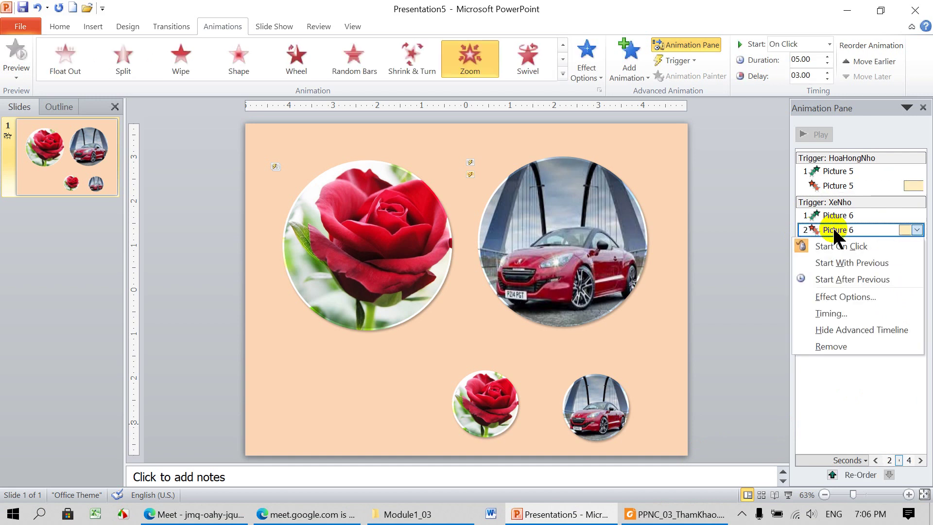
{"action": "left_click", "coordinate": [831, 279]}
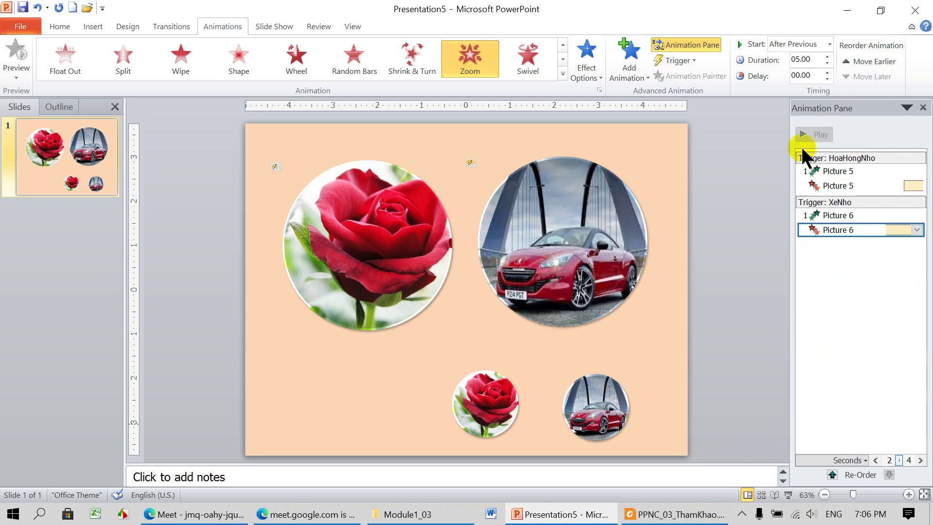
{"action": "left_click", "coordinate": [815, 74]}
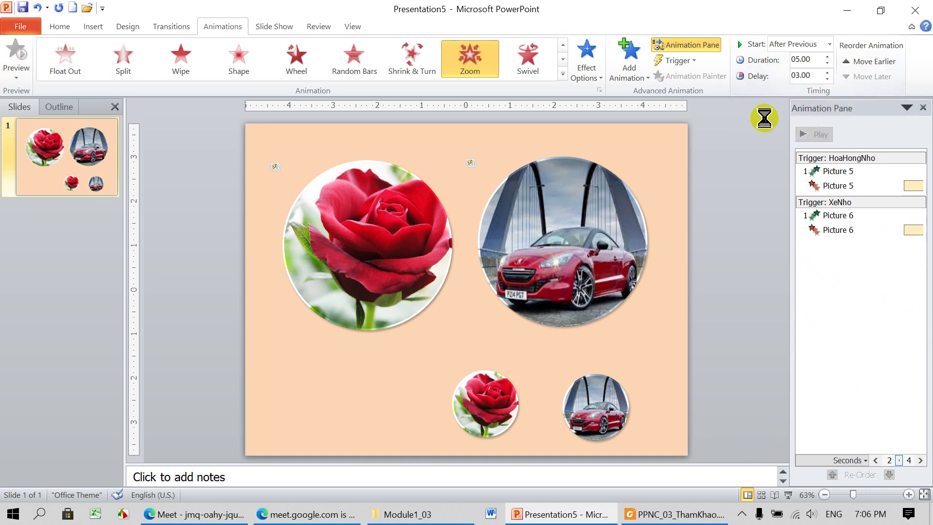
{"action": "left_click", "coordinate": [771, 124]}
{"action": "left_click", "coordinate": [847, 231]}
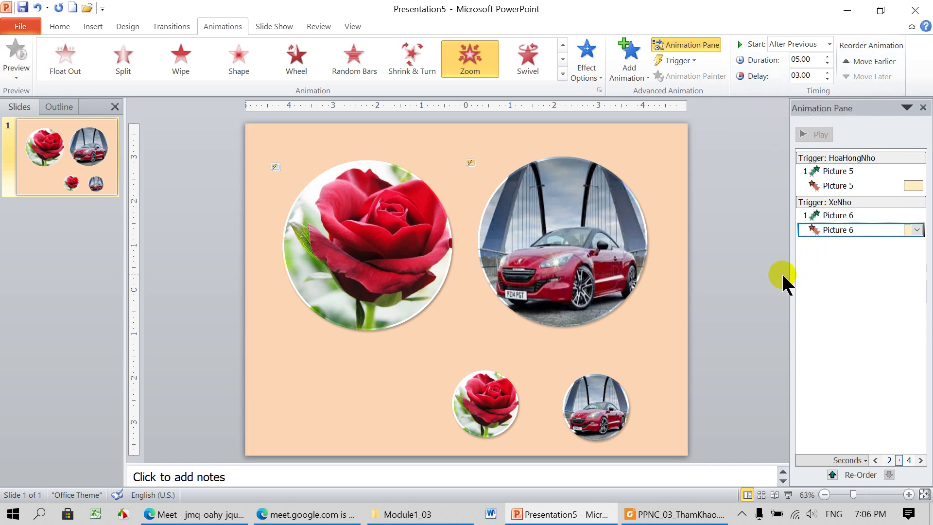
{"action": "left_click", "coordinate": [788, 494]}
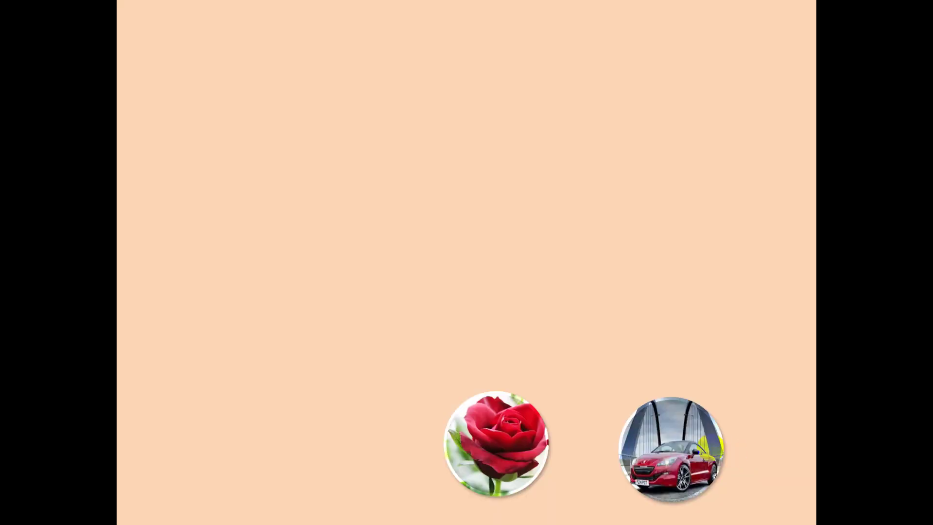
{"action": "left_click", "coordinate": [691, 434]}
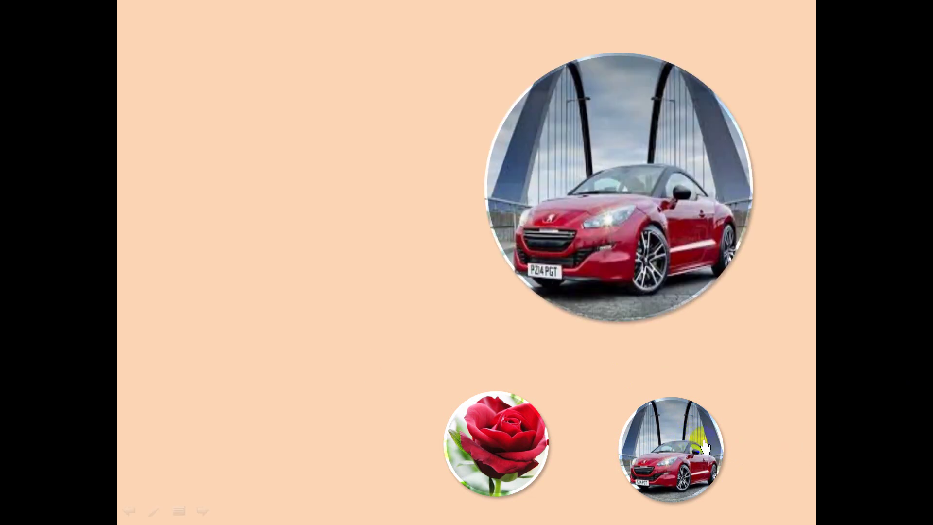
{"action": "left_click", "coordinate": [705, 447]}
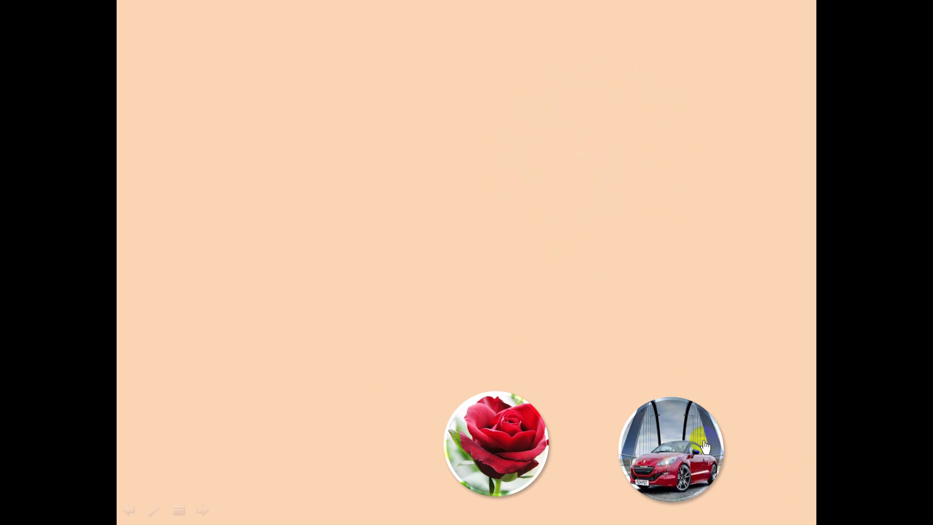
{"action": "key", "text": "Escape"}
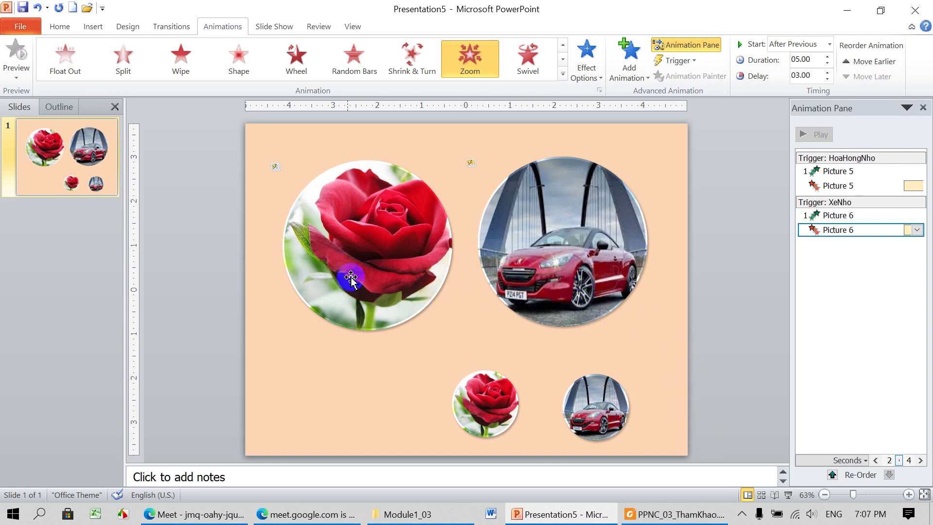
Align the large rose and car pictures on each other with Align Center and Align Middle
{"action": "left_click", "coordinate": [380, 273]}
{"action": "left_click", "coordinate": [534, 266], "text": "shift"}
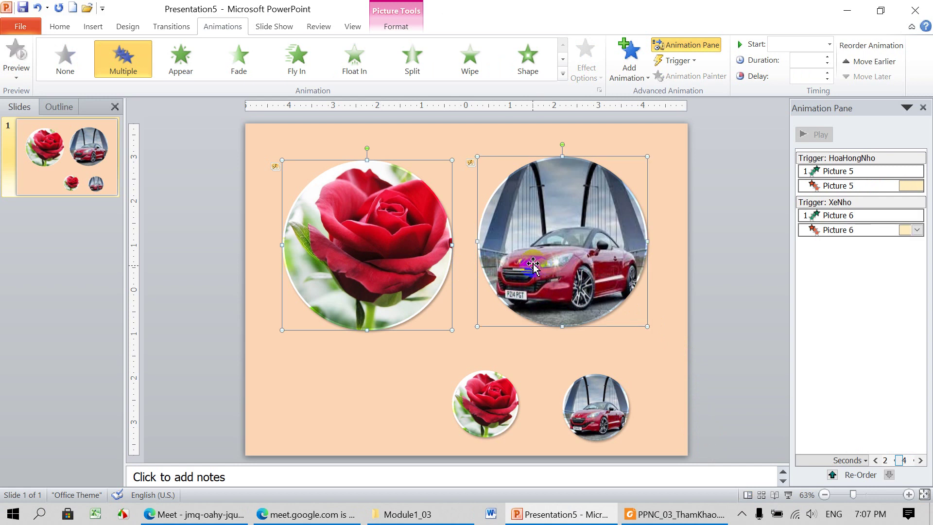
{"action": "left_click", "coordinate": [405, 27]}
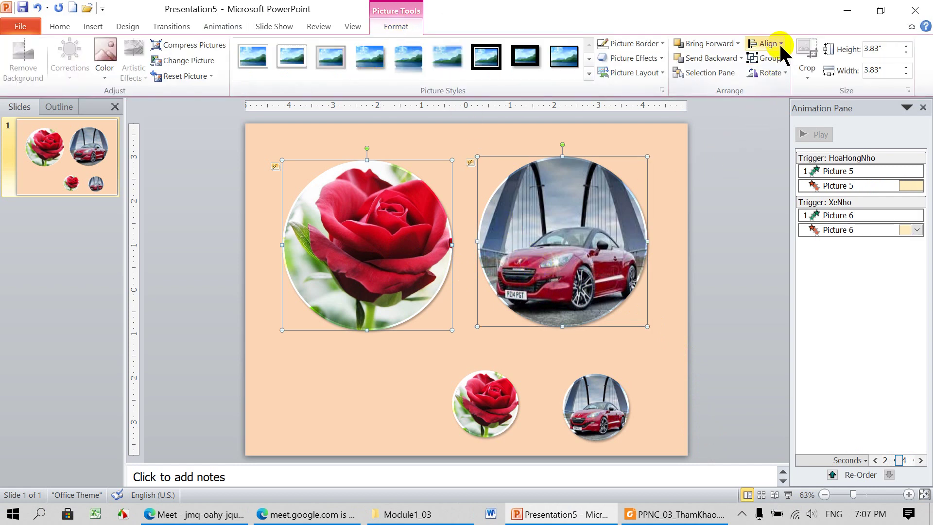
{"action": "left_click", "coordinate": [780, 44]}
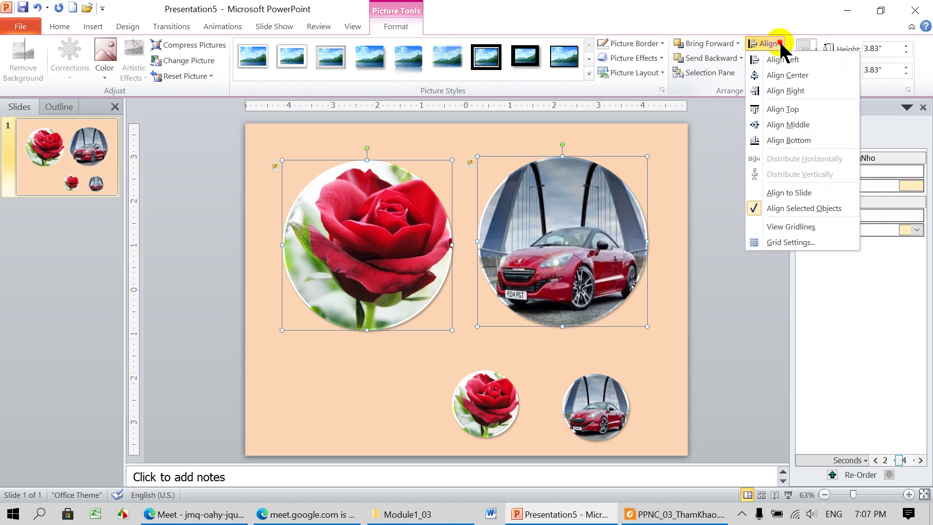
{"action": "left_click", "coordinate": [784, 76]}
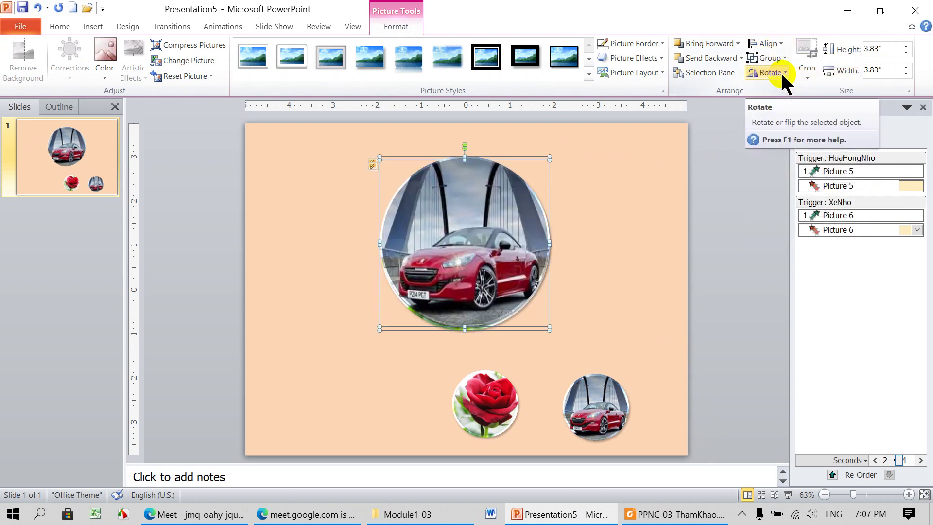
{"action": "left_click", "coordinate": [778, 45]}
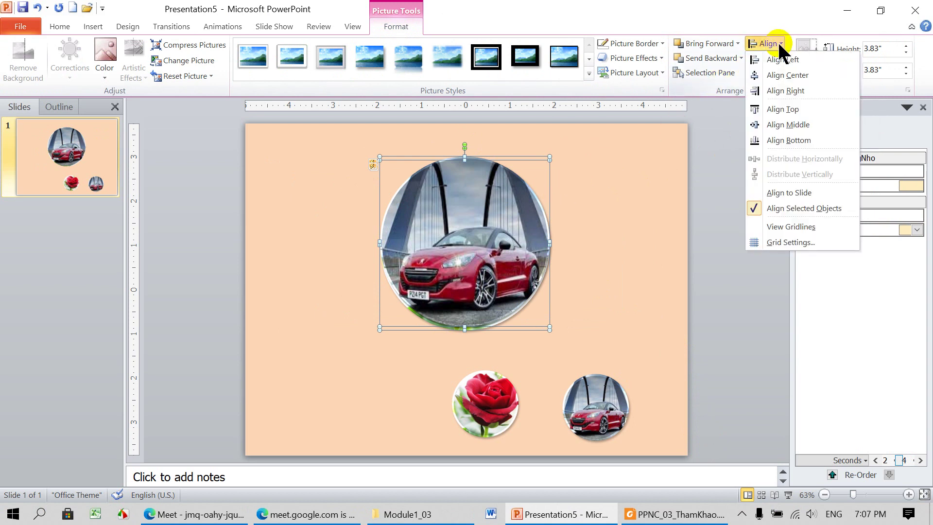
{"action": "left_click", "coordinate": [781, 123]}
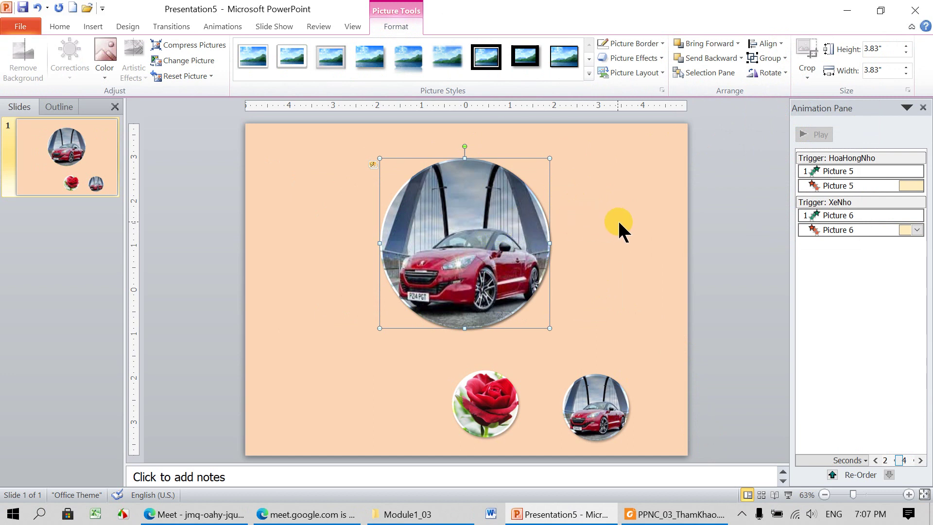
Nudge the large car picture down two steps with the arrow key
{"action": "left_click", "coordinate": [531, 264]}
{"action": "key", "text": "Down"}
{"action": "key", "text": "Down"}
{"action": "key", "text": "Down"}
{"action": "key", "text": "Down"}
{"action": "key", "text": "Down"}
{"action": "key", "text": "Down"}
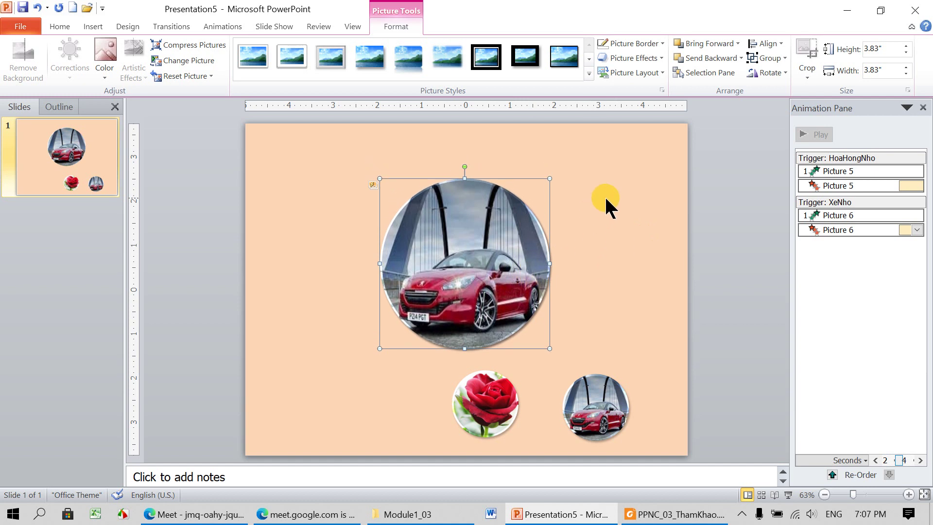
{"action": "key", "text": "Down"}
{"action": "key", "text": "Down"}
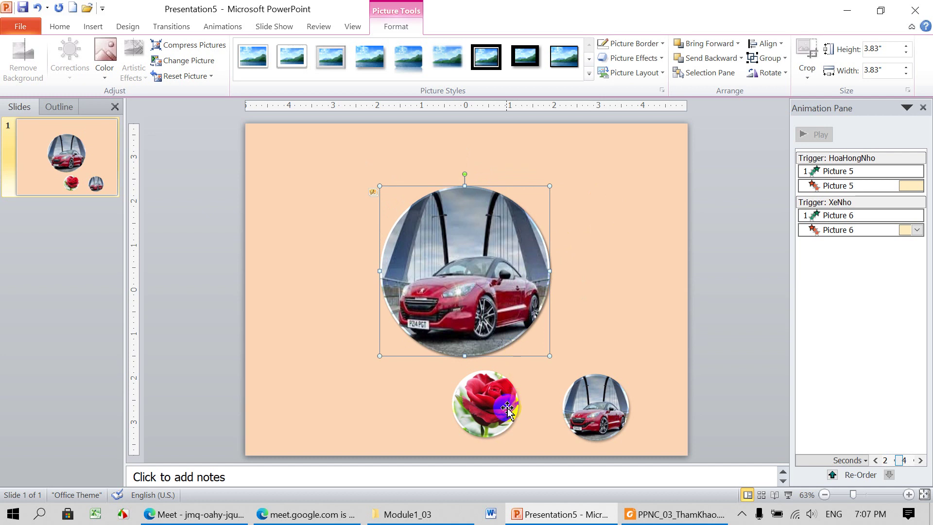
Move the small rose right and the small car up so they sit side by side
{"action": "left_click_drag", "start_coordinate": [508, 407], "coordinate": [526, 414]}
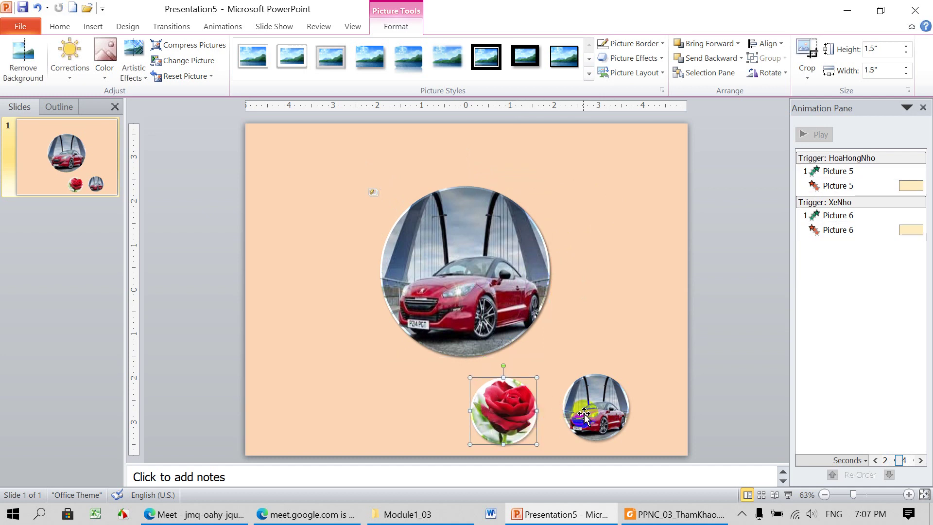
{"action": "mouse_move", "coordinate": [585, 413]}
{"action": "left_mouse_down"}
{"action": "mouse_move", "coordinate": [570, 424]}
{"action": "mouse_move", "coordinate": [585, 405]}
{"action": "left_mouse_up"}
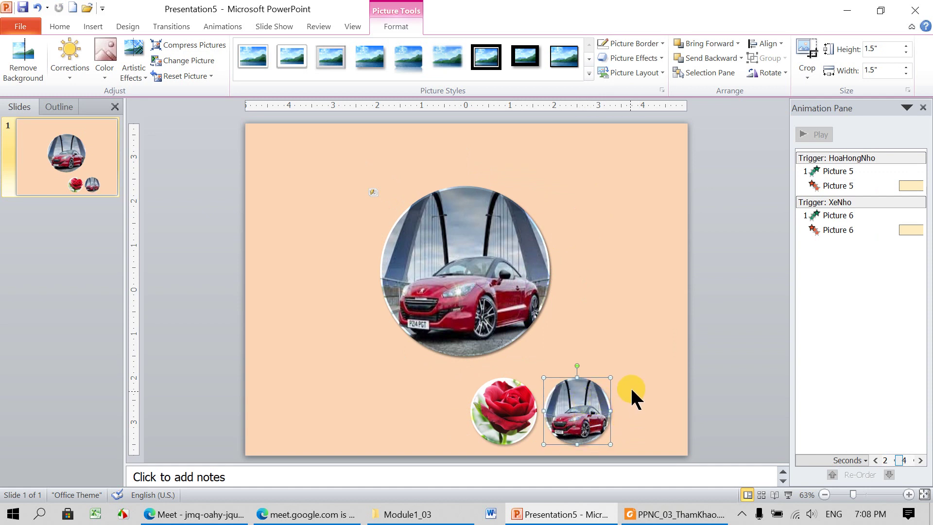
Draw a Return action button beside the small car picture
{"action": "left_click", "coordinate": [94, 31]}
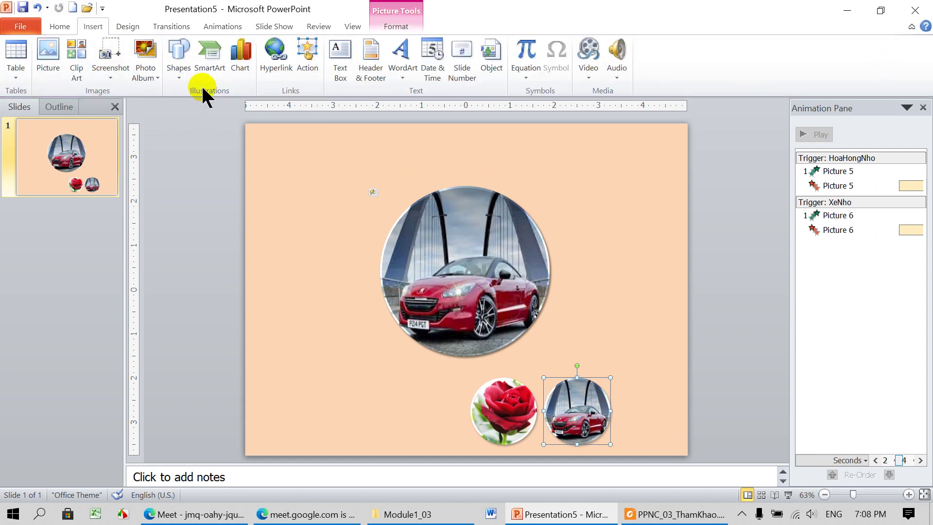
{"action": "left_click", "coordinate": [181, 84]}
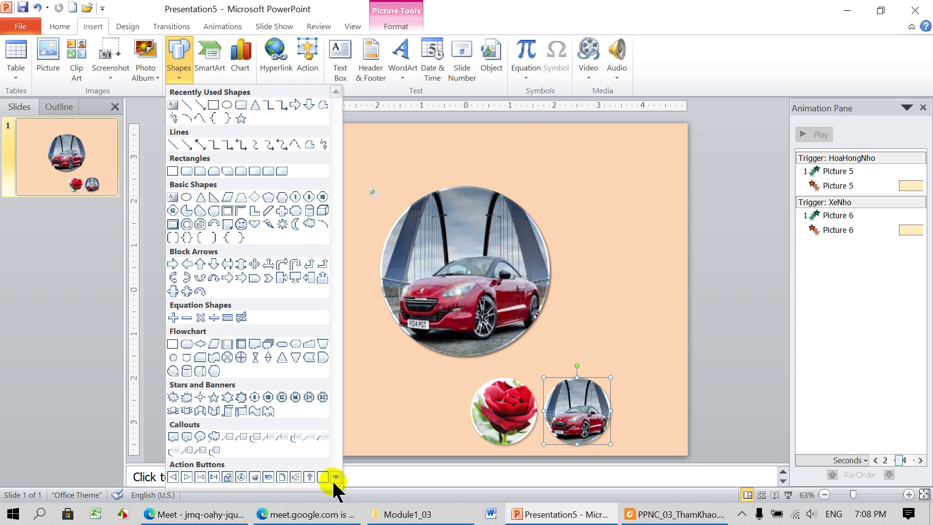
{"action": "left_click", "coordinate": [254, 477]}
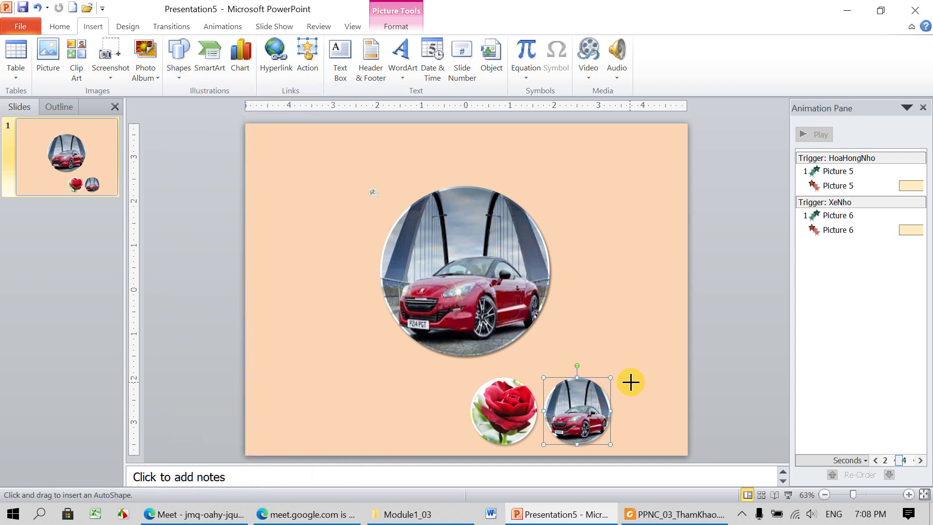
{"action": "left_click_drag", "start_coordinate": [631, 382], "coordinate": [684, 433]}
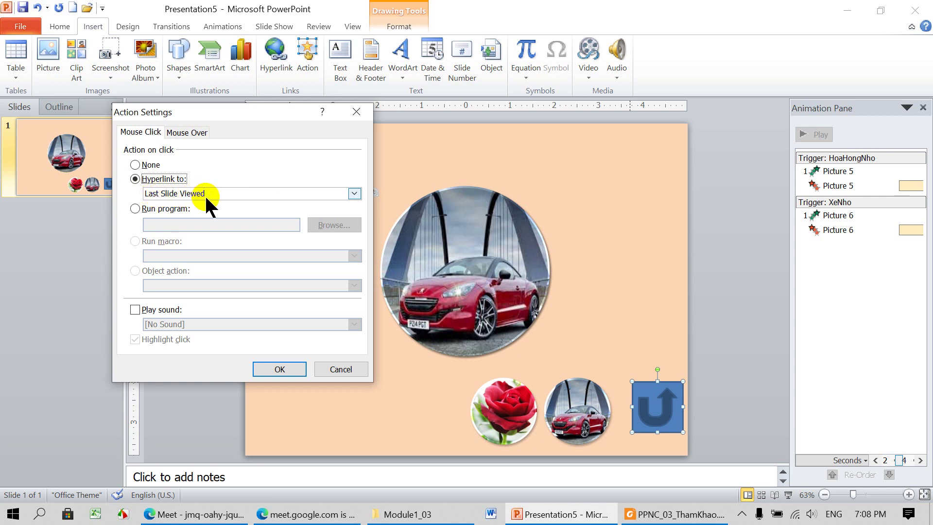
Set the button's hyperlink to End Show, then bring up the reference PDF
{"action": "left_click", "coordinate": [354, 194]}
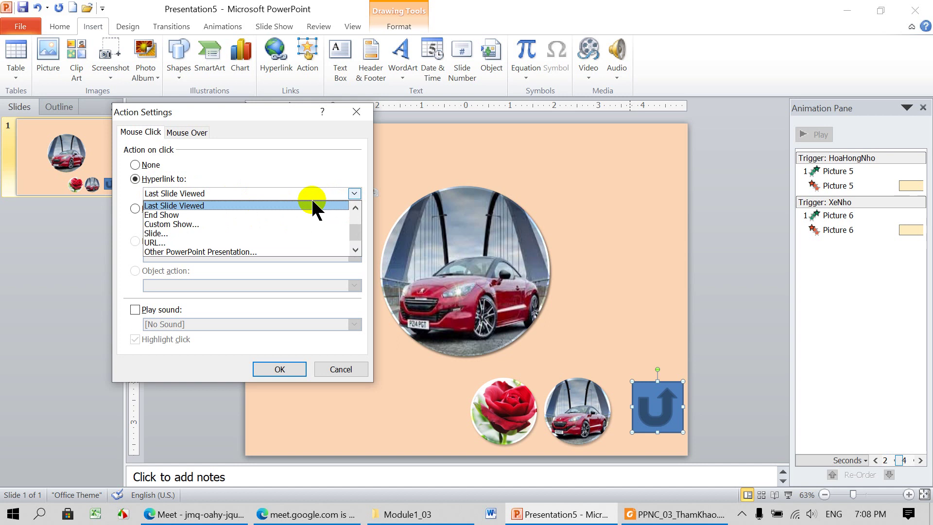
{"action": "left_click", "coordinate": [168, 215]}
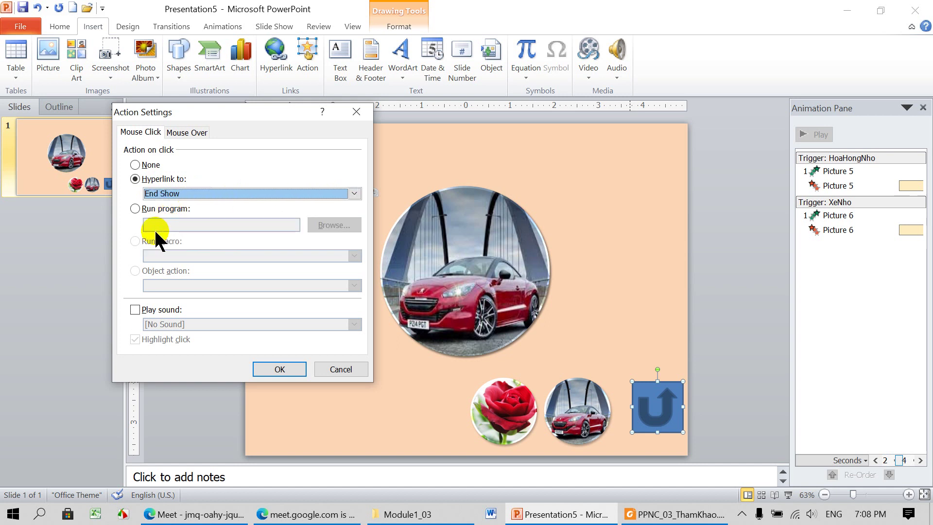
{"action": "left_click", "coordinate": [293, 374]}
{"action": "left_click", "coordinate": [652, 517]}
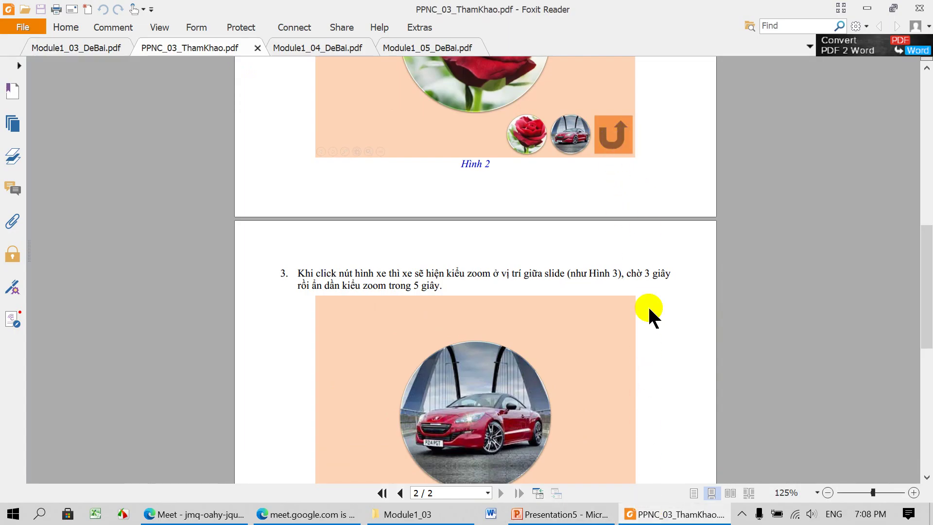
Apply an orange shape style to the Return button and compare it with the PDF
{"action": "left_click", "coordinate": [583, 514]}
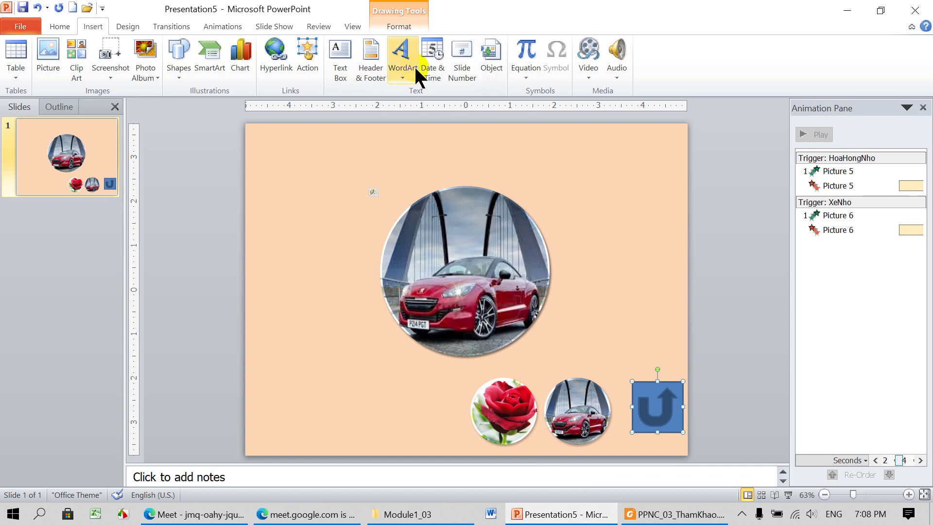
{"action": "left_click", "coordinate": [398, 27]}
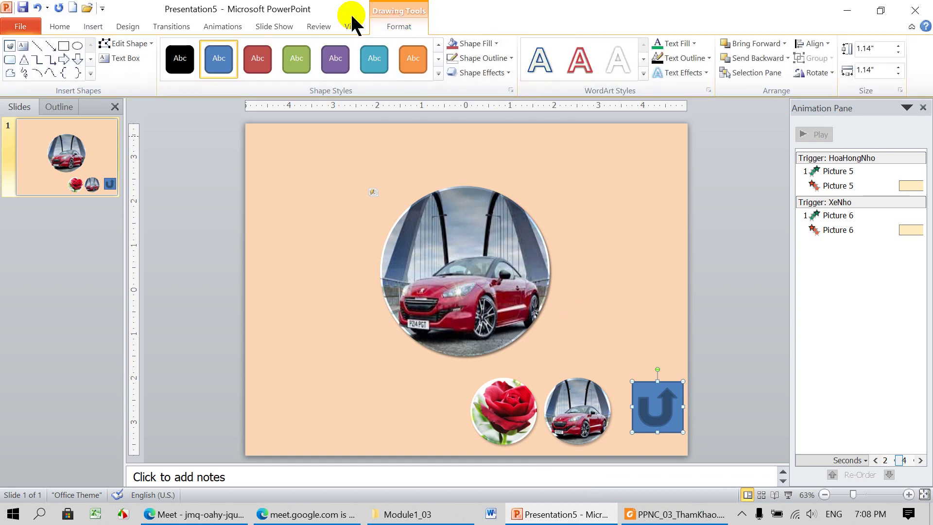
{"action": "left_click", "coordinate": [418, 60]}
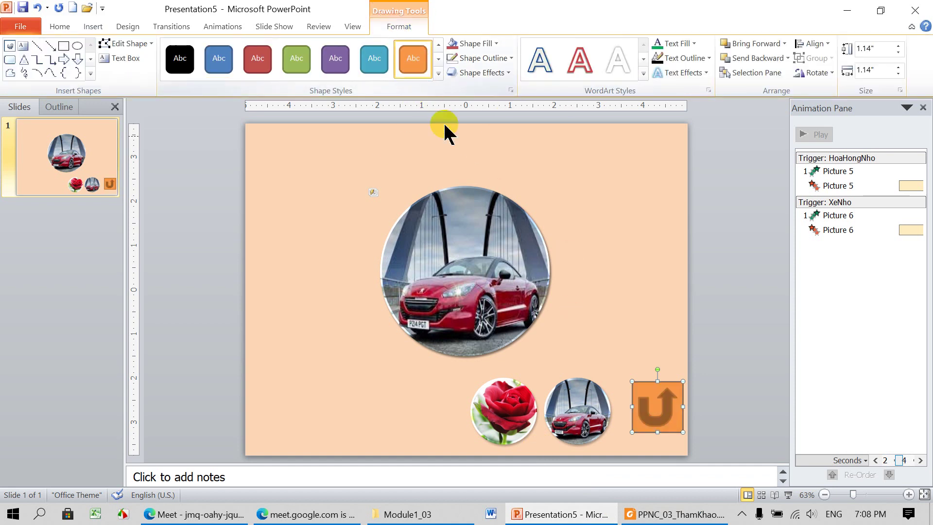
{"action": "left_click", "coordinate": [681, 513]}
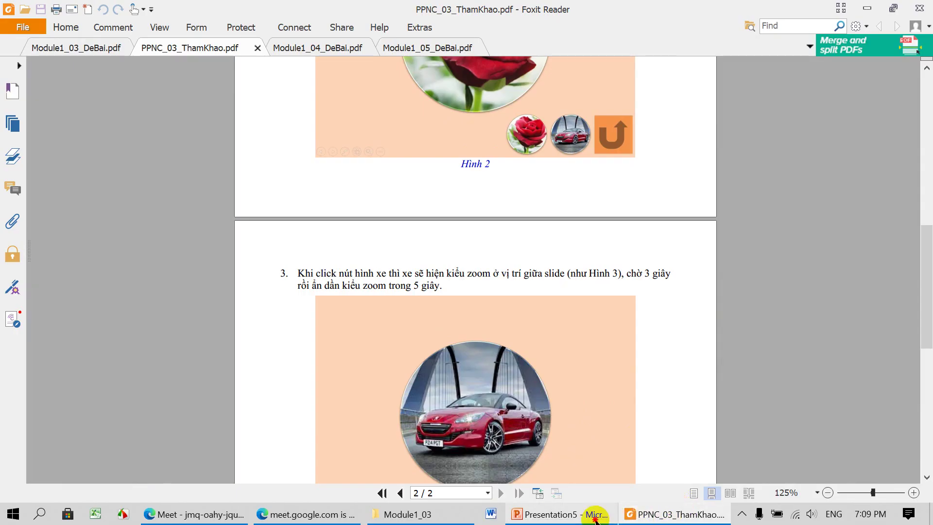
Switch the button to a glossy orange shape style and compare it with the reference PDF
{"action": "left_click", "coordinate": [590, 515]}
{"action": "left_click", "coordinate": [439, 73]}
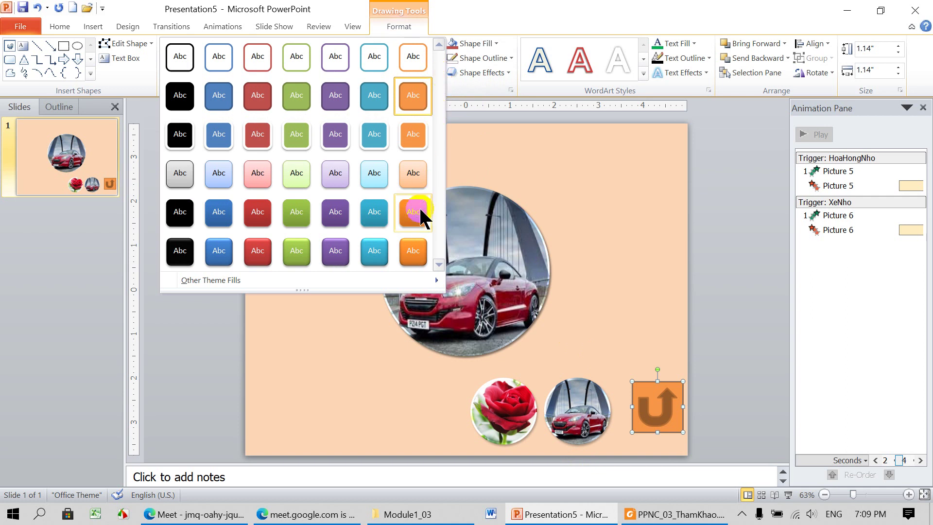
{"action": "left_click", "coordinate": [415, 214]}
{"action": "left_click", "coordinate": [620, 275]}
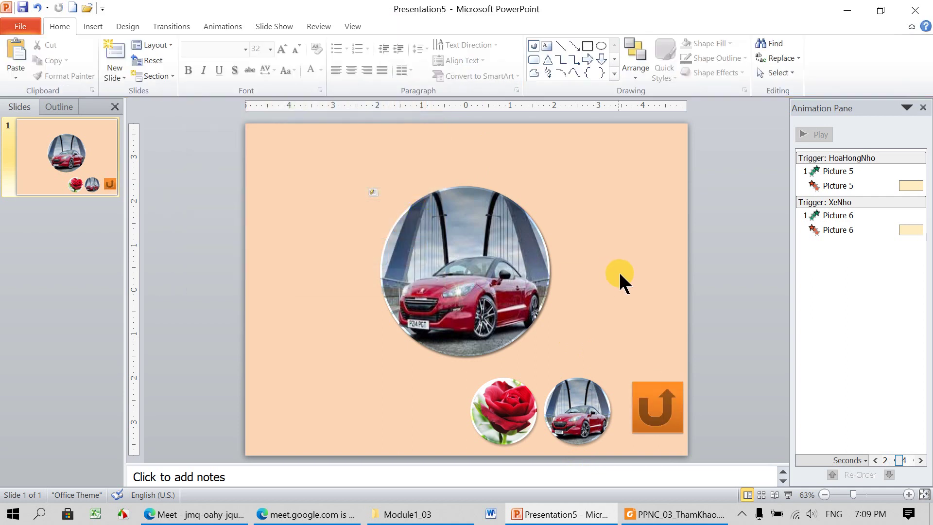
{"action": "left_click", "coordinate": [653, 427]}
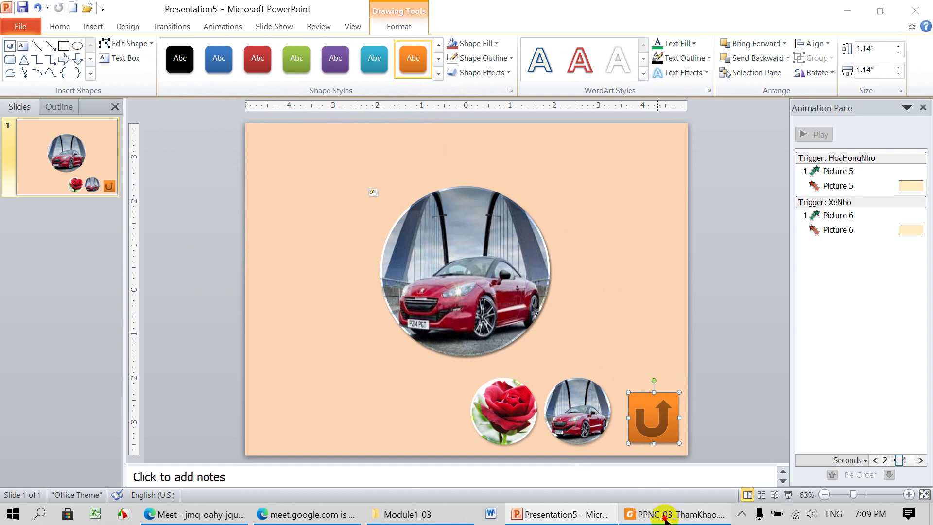
{"action": "left_click", "coordinate": [676, 514]}
{"action": "scroll", "coordinate": [588, 352], "scroll_direction": "down", "scroll_amount": 5}
{"action": "scroll", "coordinate": [587, 348], "scroll_direction": "down", "scroll_amount": 3}
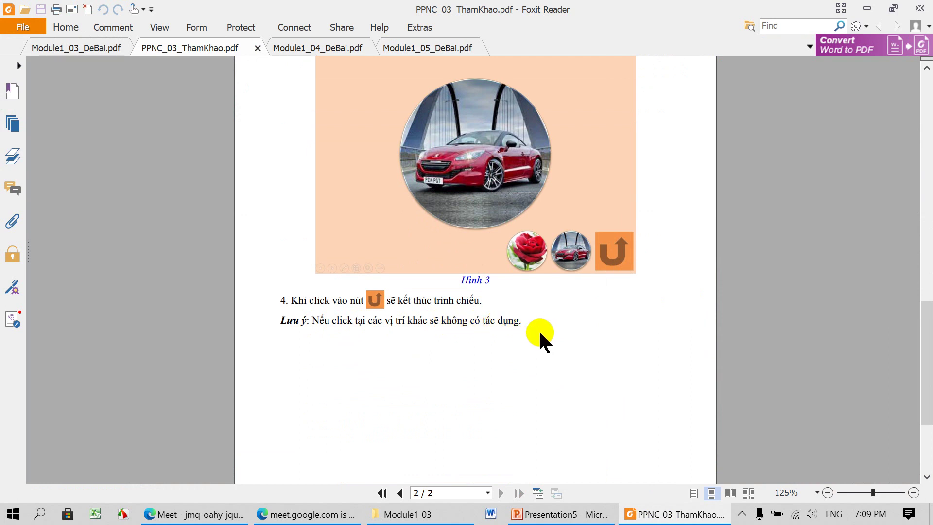
{"action": "left_click", "coordinate": [554, 514]}
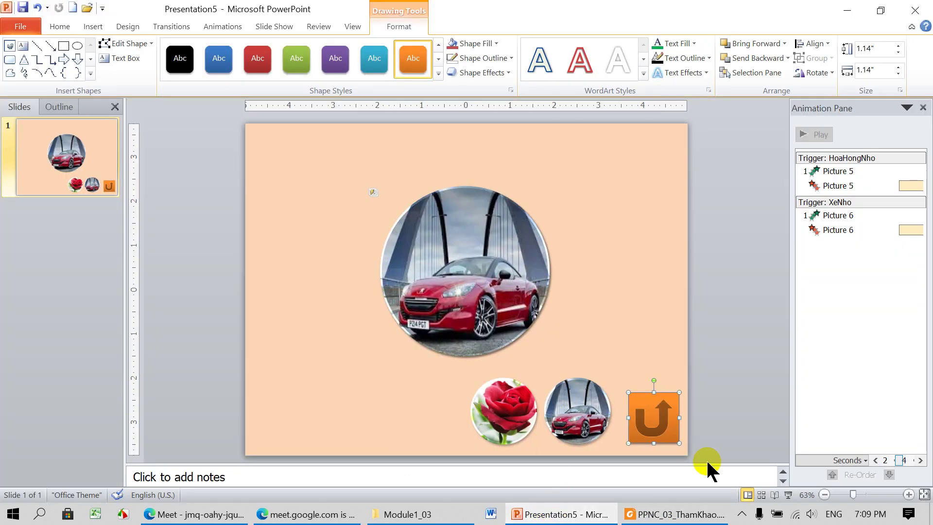
{"action": "left_click", "coordinate": [787, 494]}
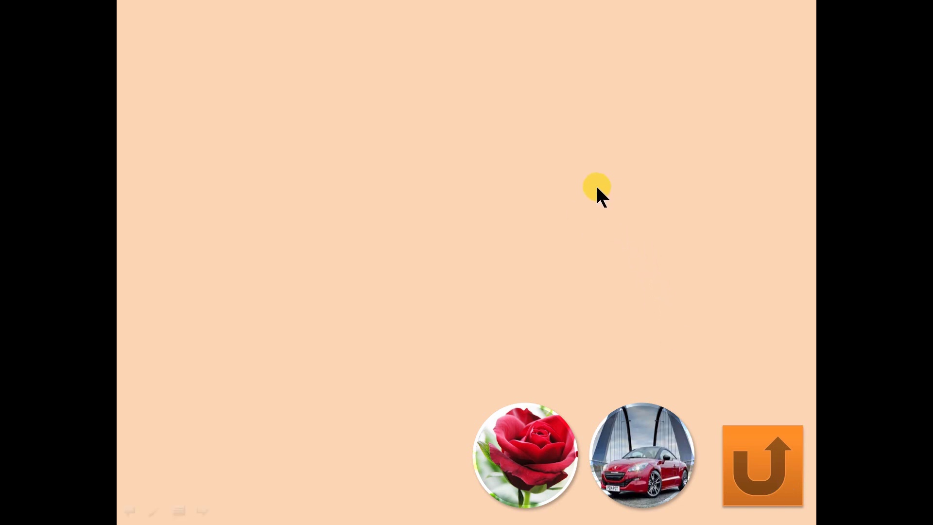
{"action": "left_click", "coordinate": [659, 219]}
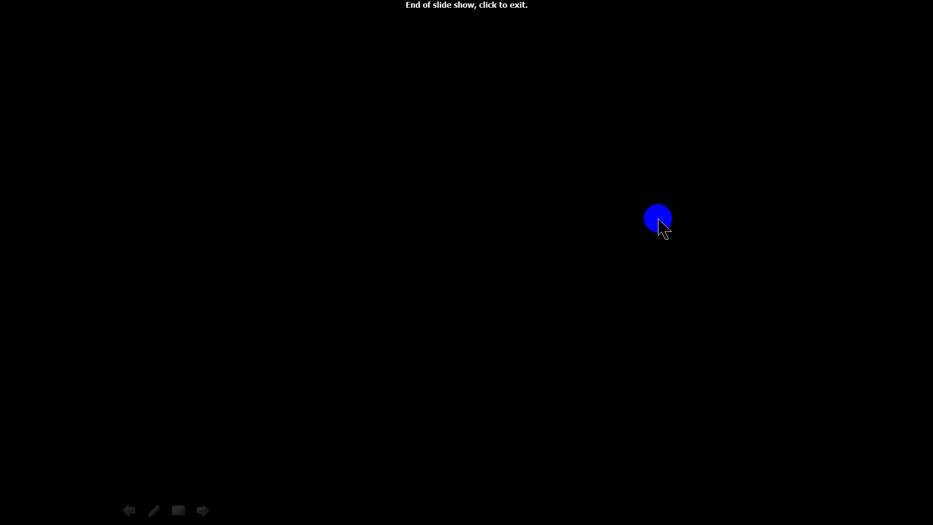
{"action": "left_click", "coordinate": [658, 220]}
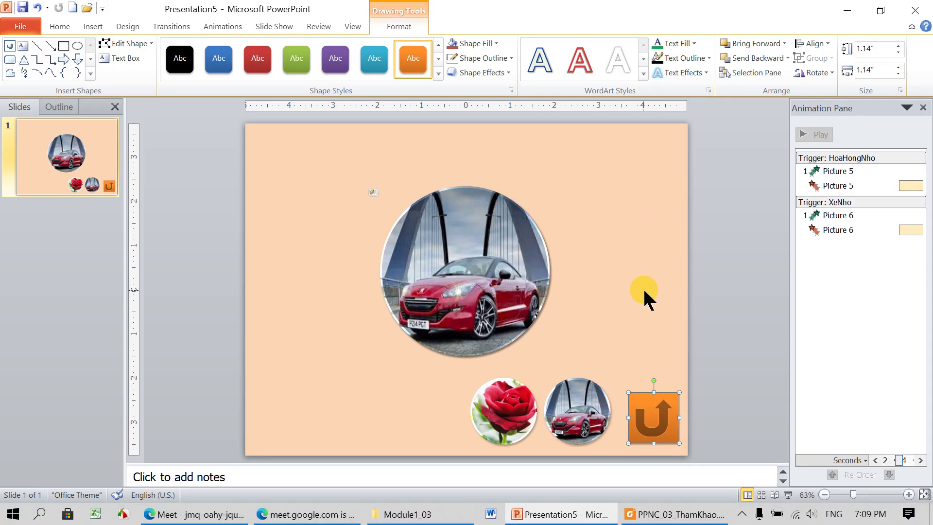
{"action": "left_click", "coordinate": [421, 177]}
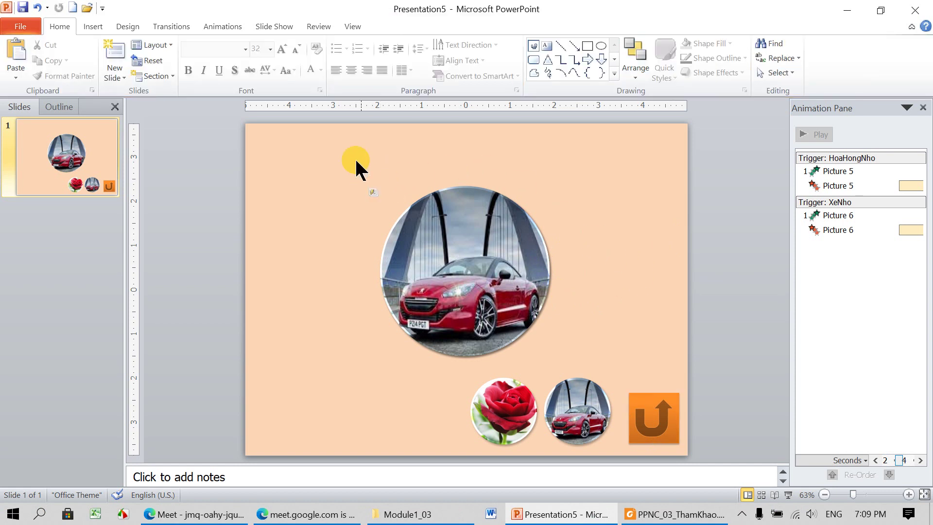
Turn off On Mouse Click slide advance and start the slide show to test the triggers
{"action": "left_click", "coordinate": [173, 25]}
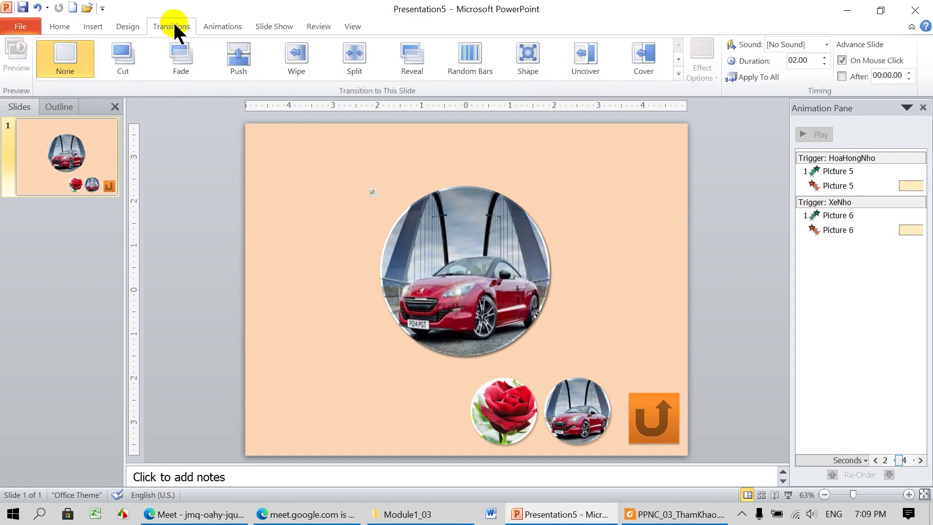
{"action": "left_click", "coordinate": [842, 59]}
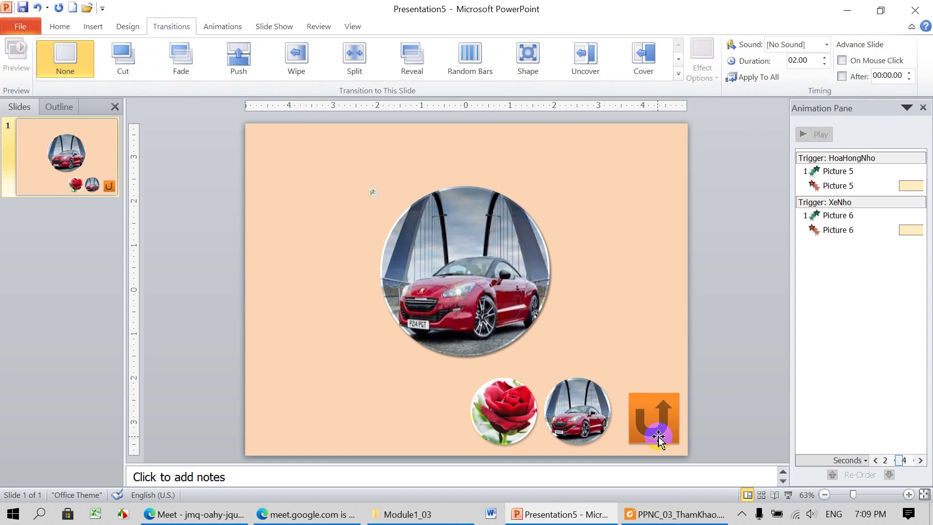
{"action": "left_click", "coordinate": [788, 495]}
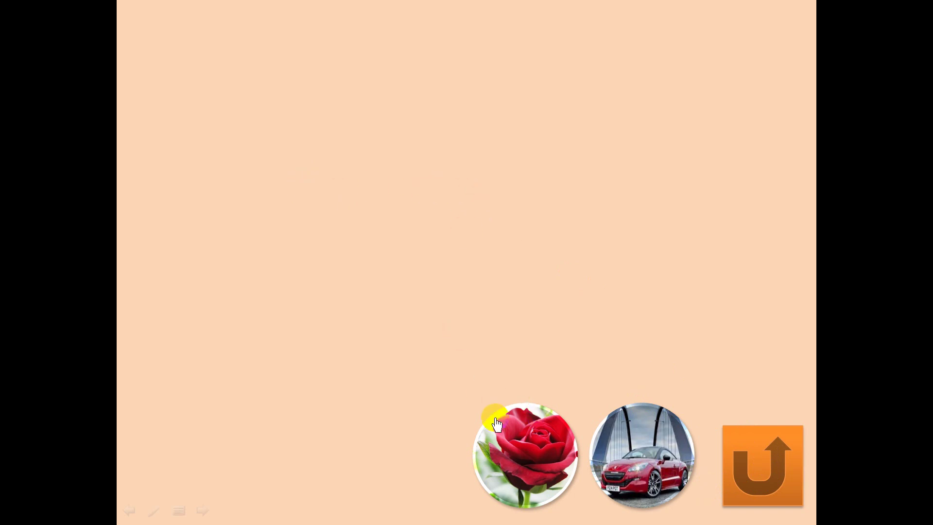
{"action": "left_click", "coordinate": [528, 466]}
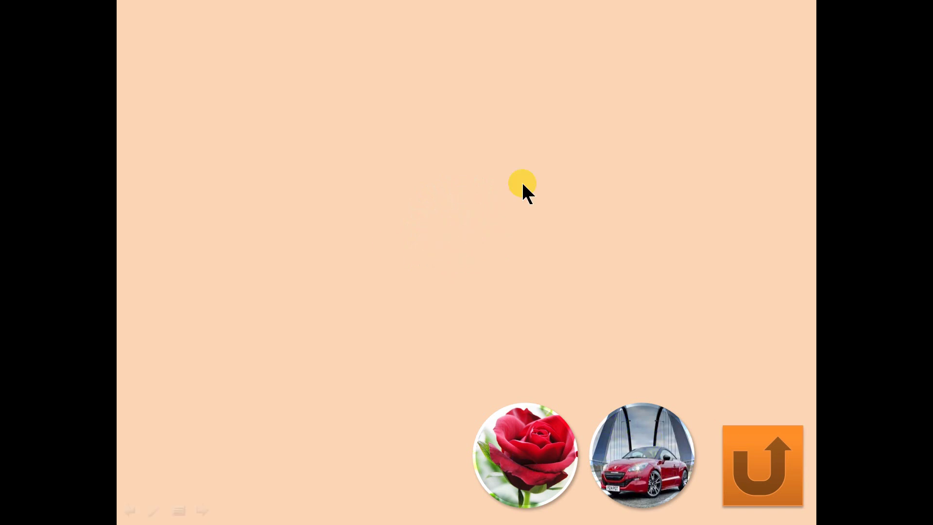
{"action": "left_click", "coordinate": [641, 456]}
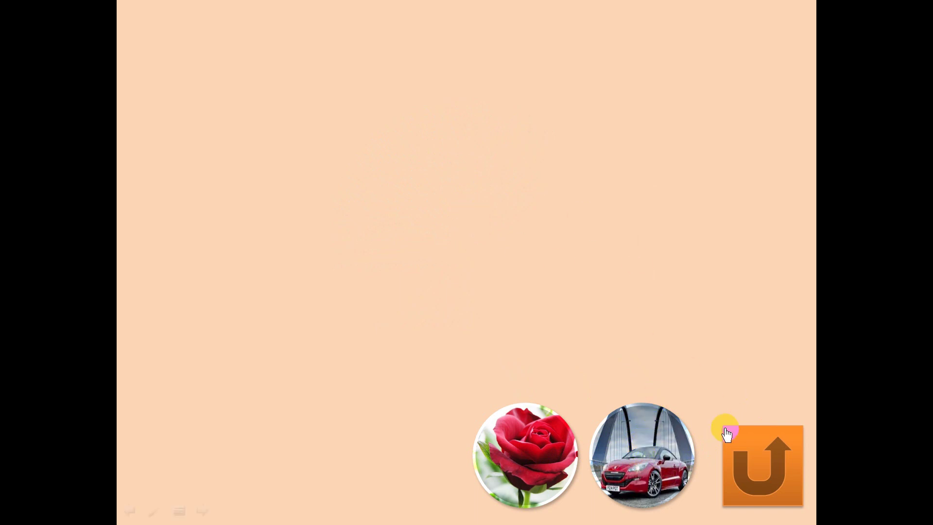
{"action": "left_click", "coordinate": [761, 475]}
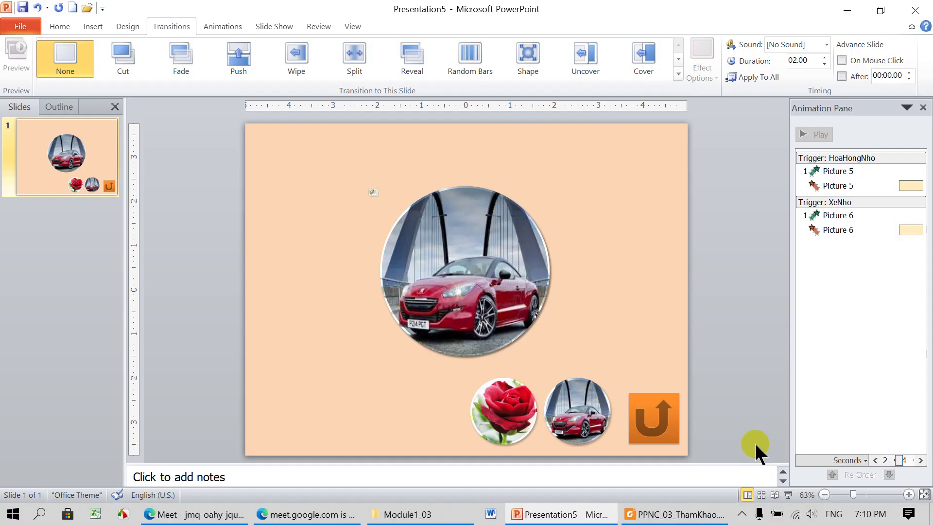